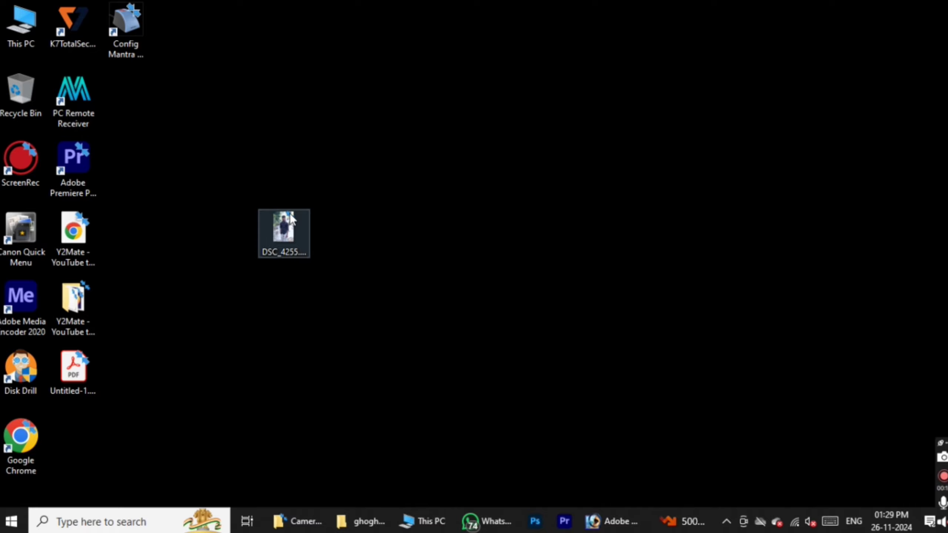
Select the DSC_4255.JPG photo on the desktop
{"action": "left_click", "coordinate": [290, 217]}
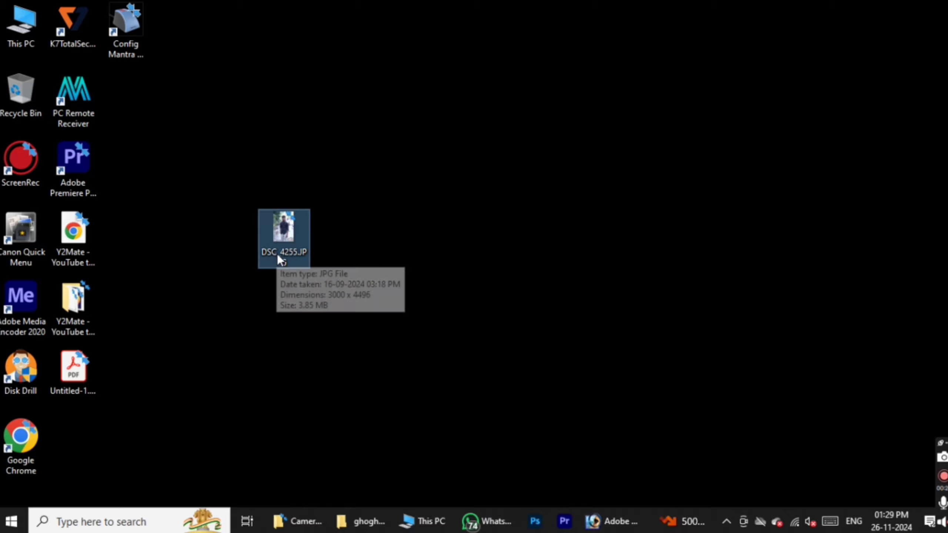
Preview DSC_4255.JPG and launch Adobe Photoshop 7.0 from the Start menu
{"action": "double_click", "coordinate": [284, 245]}
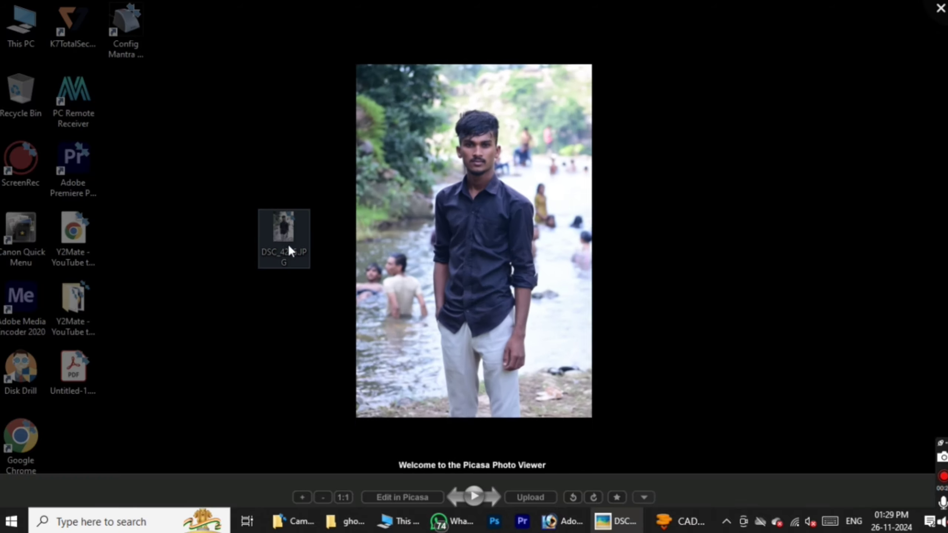
{"action": "key", "text": "super"}
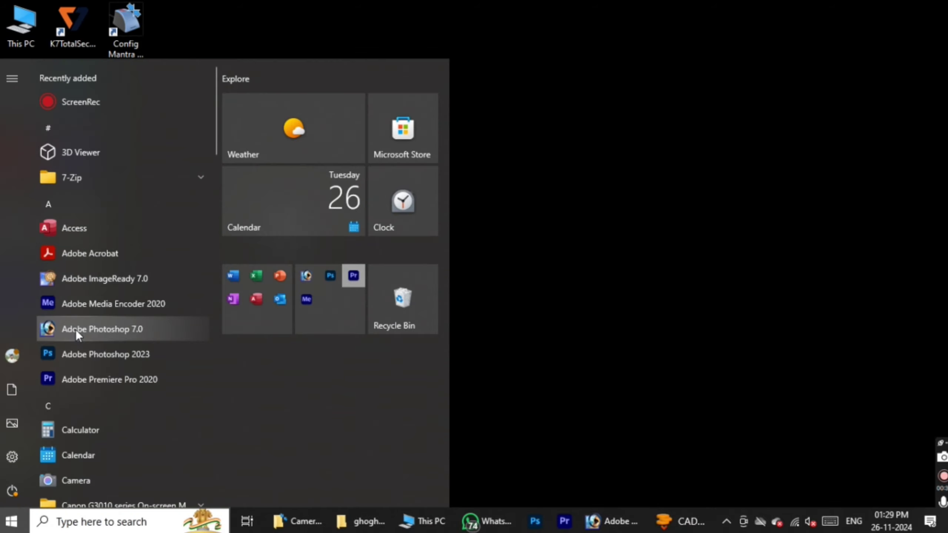
{"action": "left_click", "coordinate": [75, 329]}
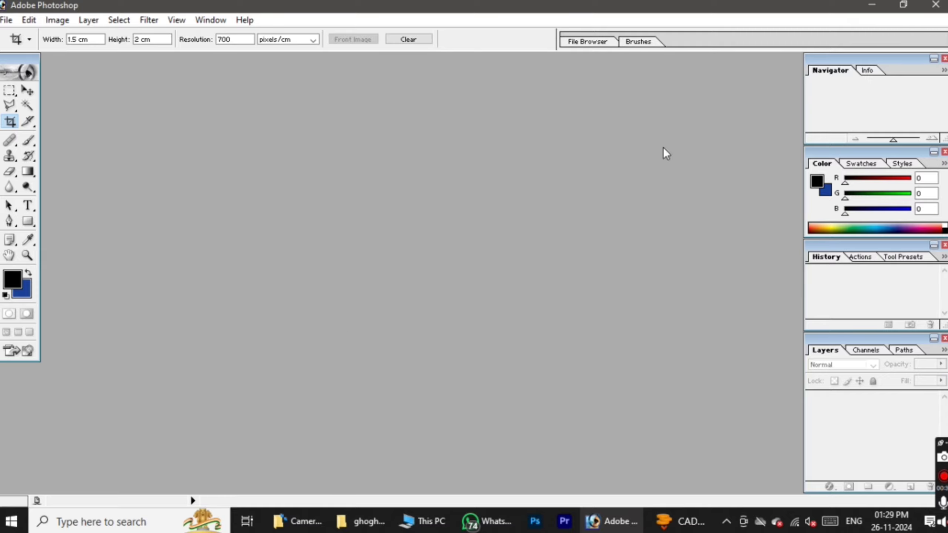
Minimize Photoshop and drag DSC_4255.JPG into it to open the photo
{"action": "left_click", "coordinate": [871, 5]}
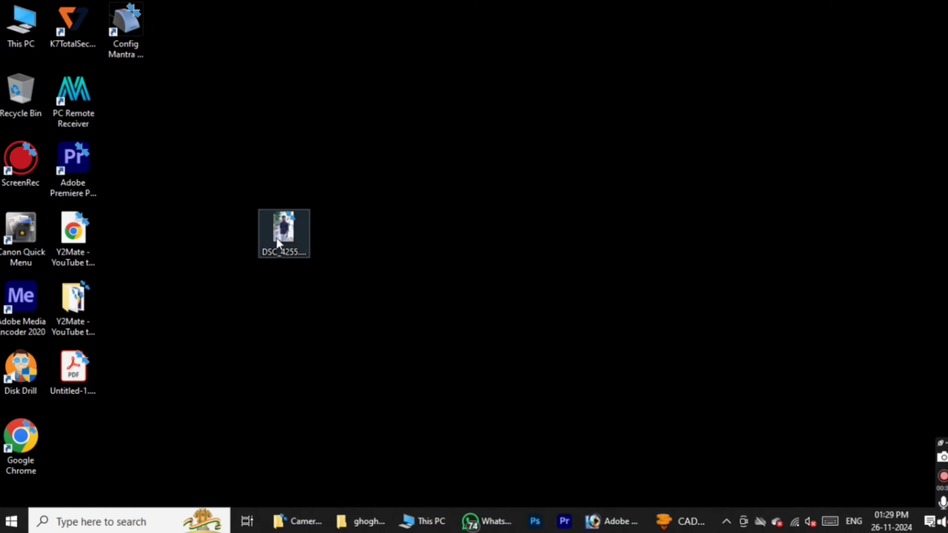
{"action": "left_click_drag", "start_coordinate": [284, 226], "coordinate": [453, 310]}
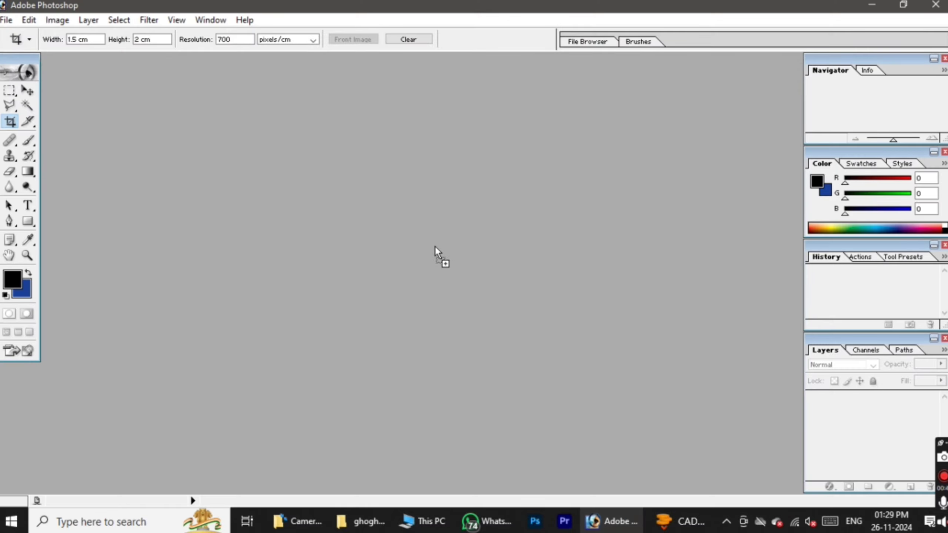
{"action": "left_click_drag", "start_coordinate": [615, 459], "coordinate": [435, 247]}
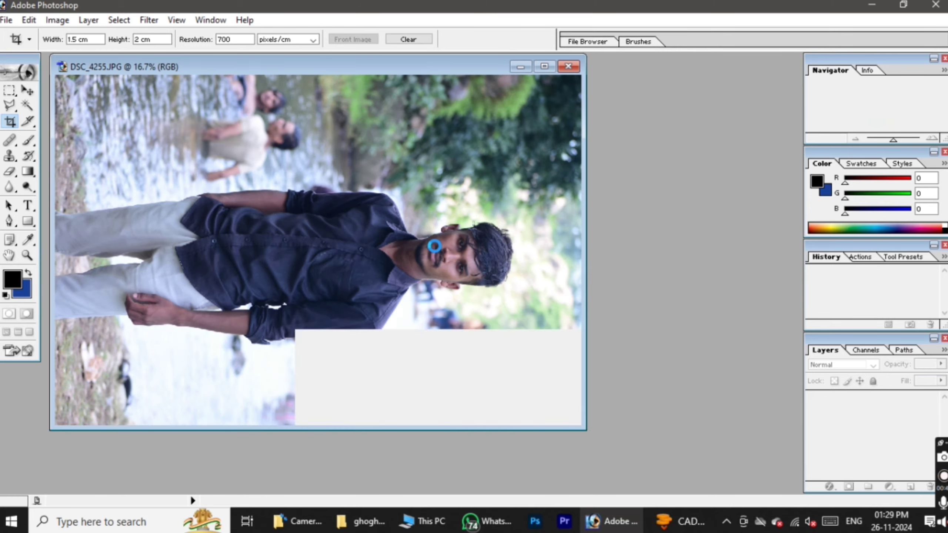
Maximize the document and rotate the canvas 90° CW, then 180°, so the man stands upright
{"action": "left_click", "coordinate": [544, 66]}
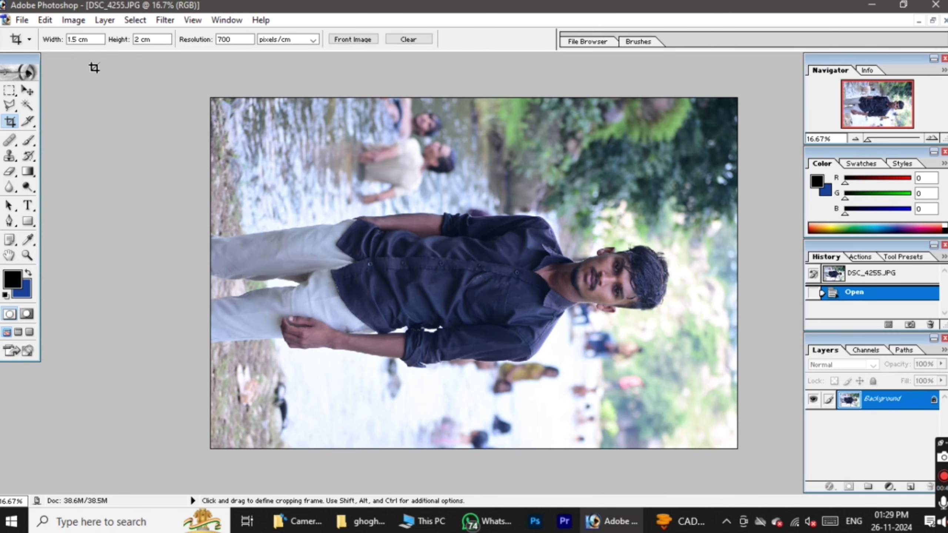
{"action": "left_click", "coordinate": [72, 20]}
{"action": "mouse_move", "coordinate": [108, 158]}
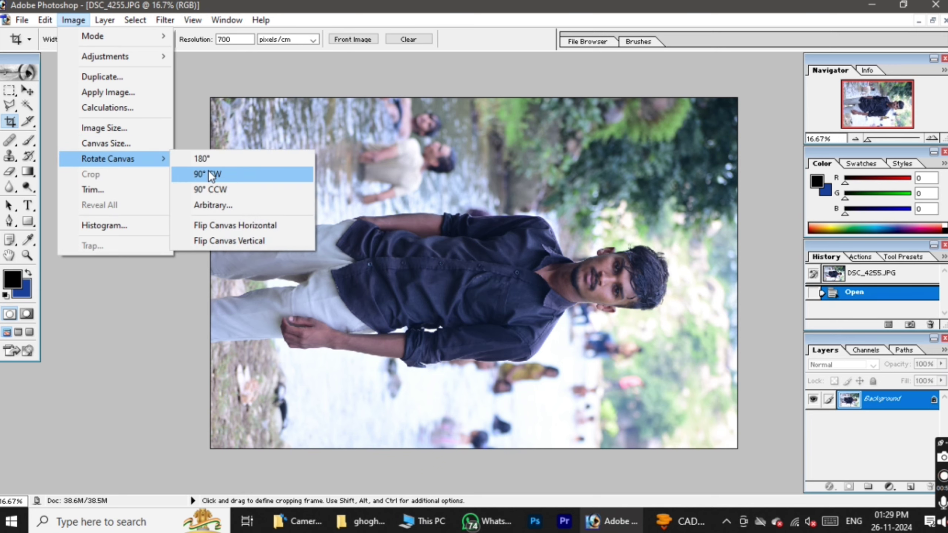
{"action": "left_click", "coordinate": [209, 172]}
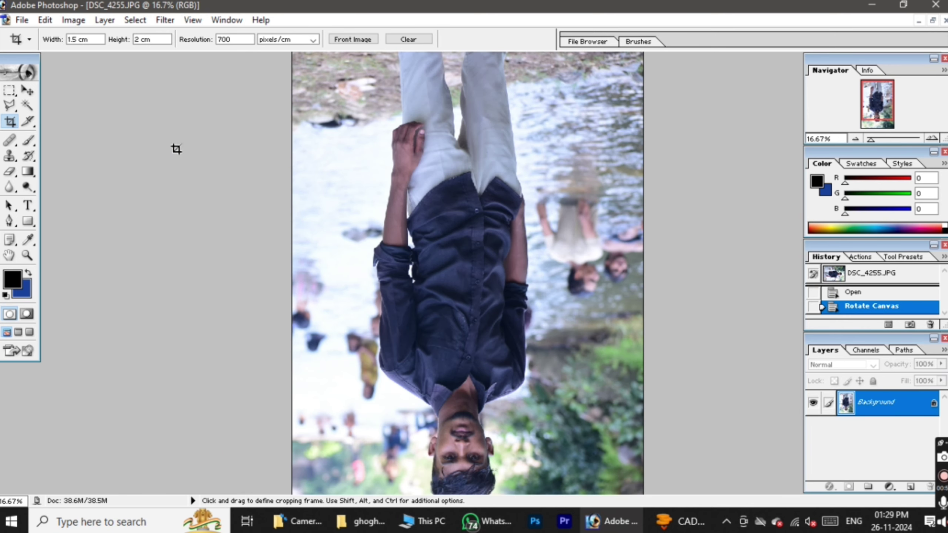
{"action": "left_click", "coordinate": [72, 21]}
{"action": "mouse_move", "coordinate": [108, 158]}
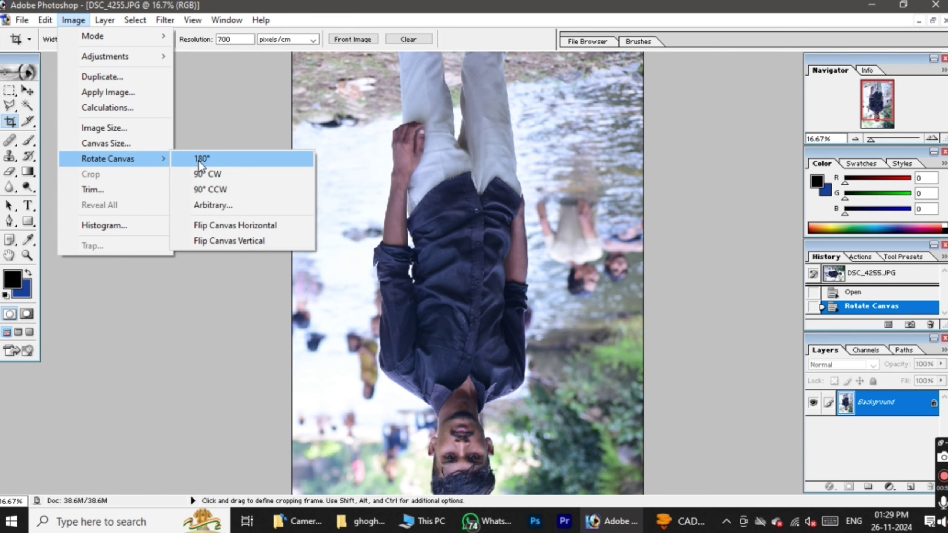
{"action": "left_click", "coordinate": [198, 160]}
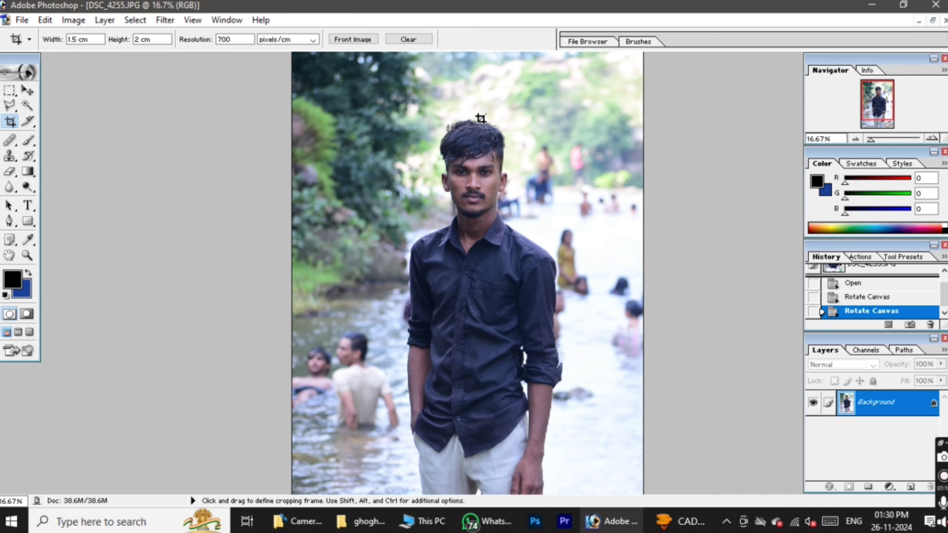
Crop to a 1.5 × 2 cm head-and-shoulders frame at 700 pixels/cm, then zoom in
{"action": "mouse_move", "coordinate": [341, 74]}
{"action": "left_mouse_down"}
{"action": "mouse_move", "coordinate": [544, 193]}
{"action": "mouse_move", "coordinate": [608, 244]}
{"action": "mouse_move", "coordinate": [705, 371]}
{"action": "left_mouse_up"}
{"action": "left_click_drag", "start_coordinate": [510, 301], "coordinate": [542, 280]}
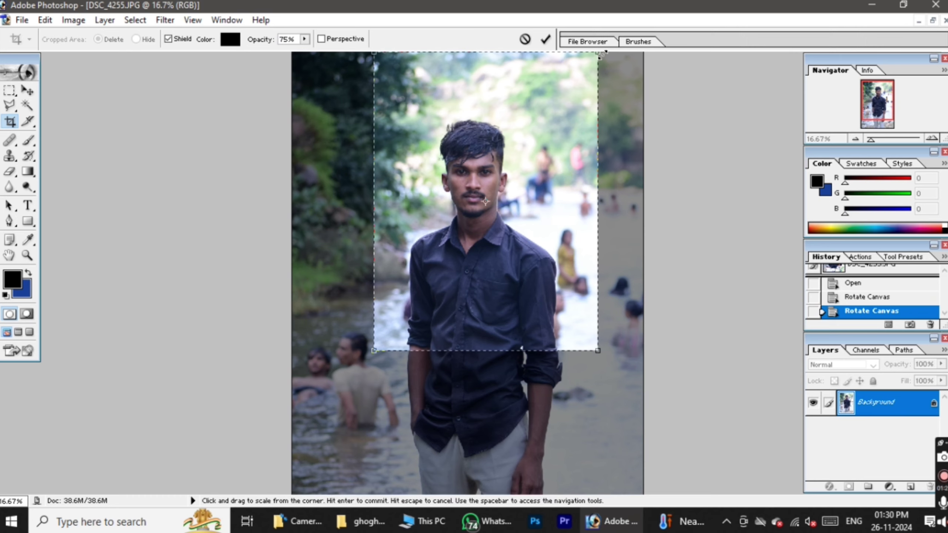
{"action": "left_click_drag", "start_coordinate": [601, 54], "coordinate": [581, 79]}
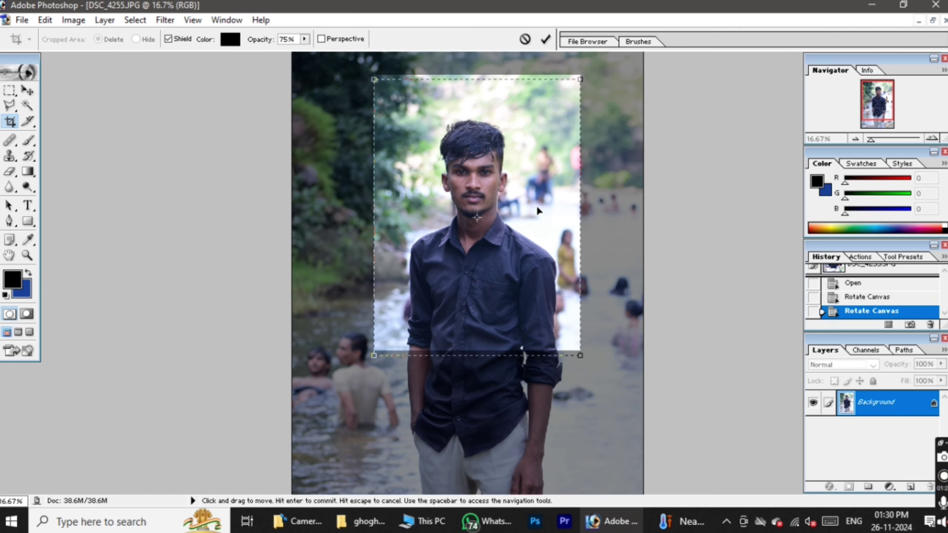
{"action": "left_click_drag", "start_coordinate": [537, 212], "coordinate": [537, 203]}
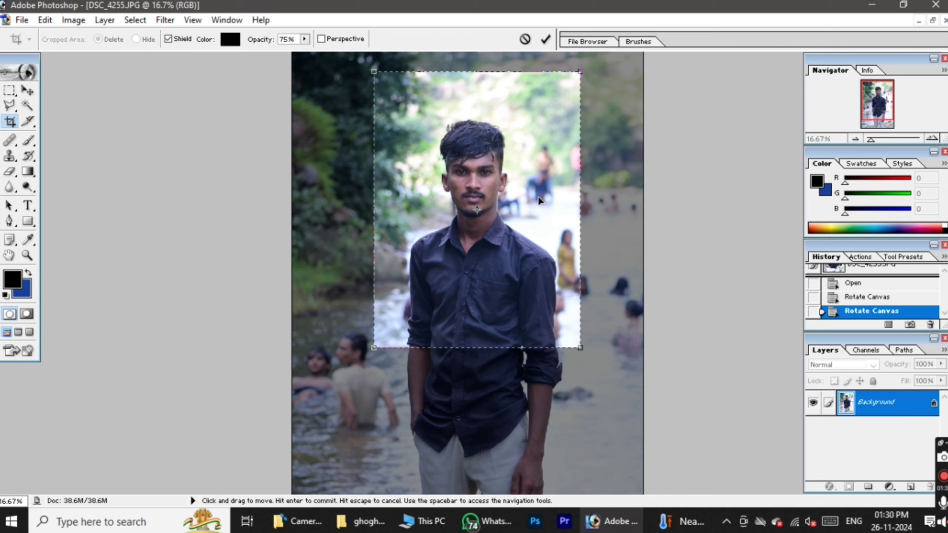
{"action": "key", "text": "Return"}
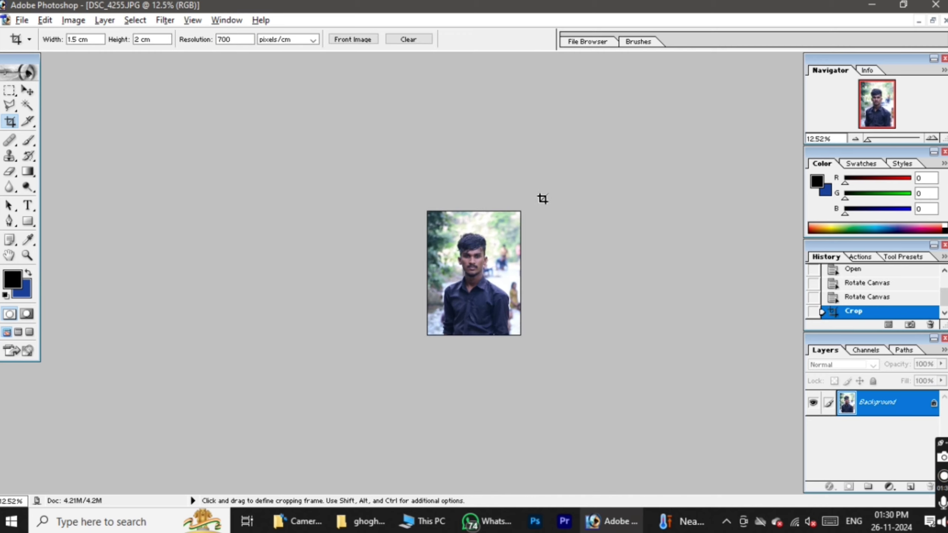
{"action": "key", "text": "ctrl+plus"}
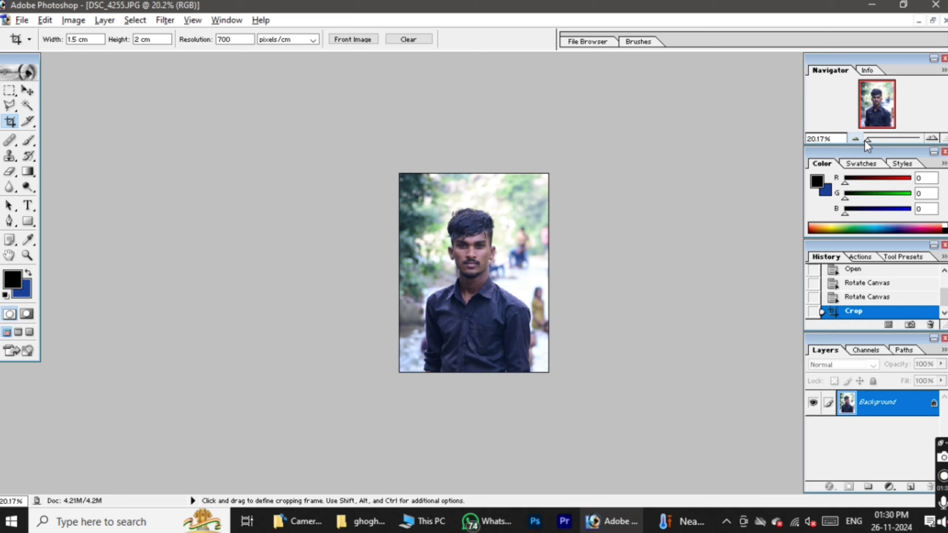
Zoom in and set the foreground colour to blue #190DB3 (R 25, G 13, B 179)
{"action": "left_click_drag", "start_coordinate": [867, 138], "coordinate": [876, 139]}
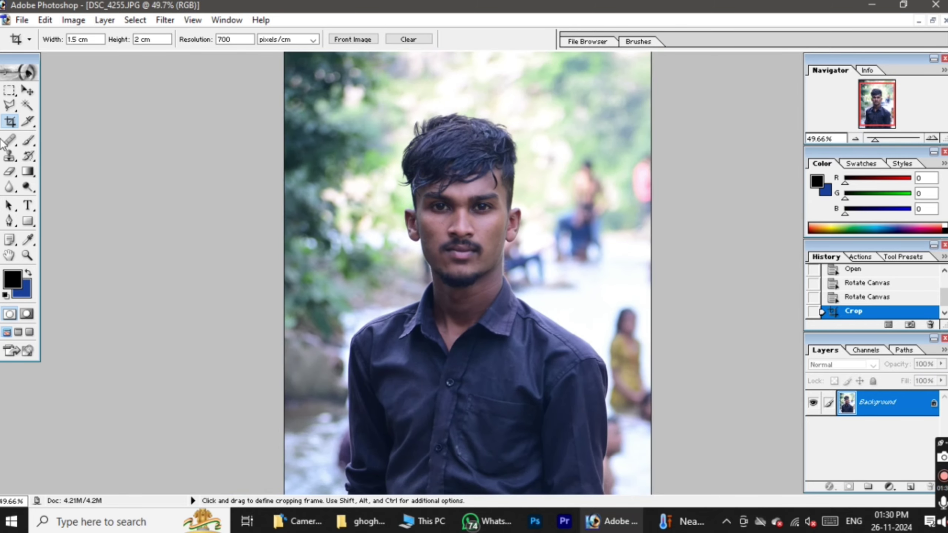
{"action": "left_click", "coordinate": [14, 285]}
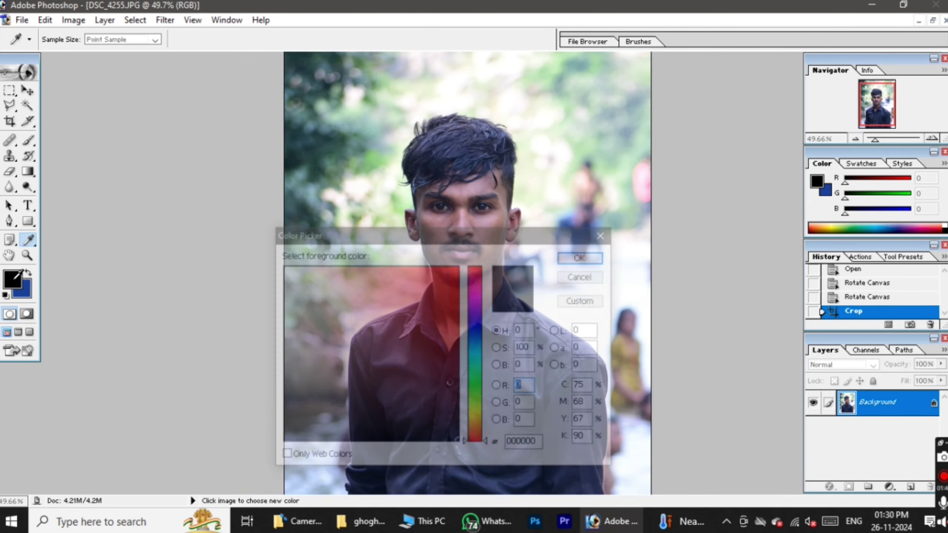
{"action": "left_click", "coordinate": [474, 323]}
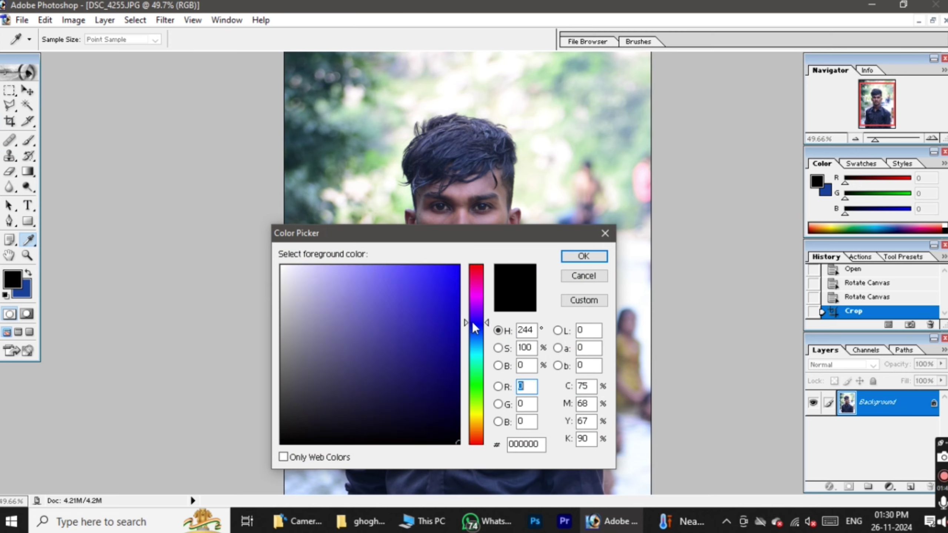
{"action": "left_click", "coordinate": [446, 318]}
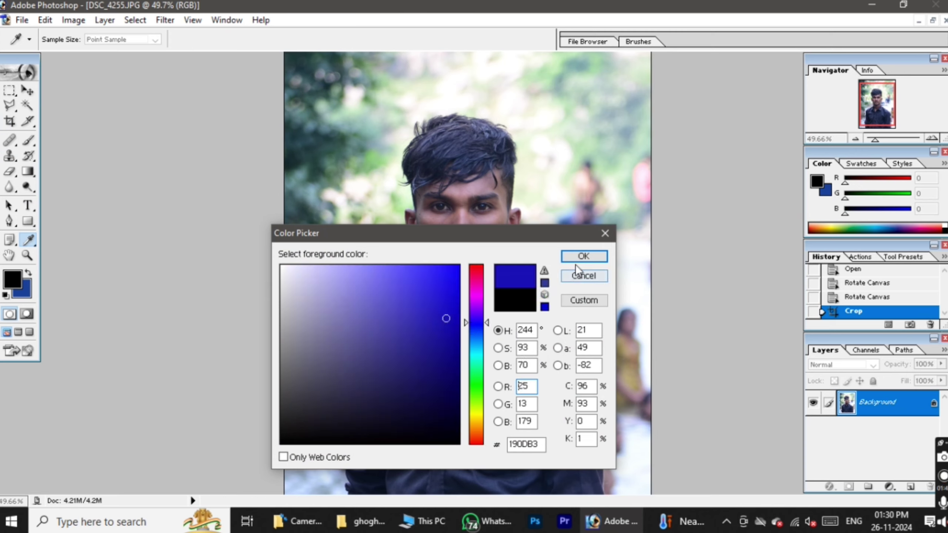
{"action": "left_click", "coordinate": [583, 256]}
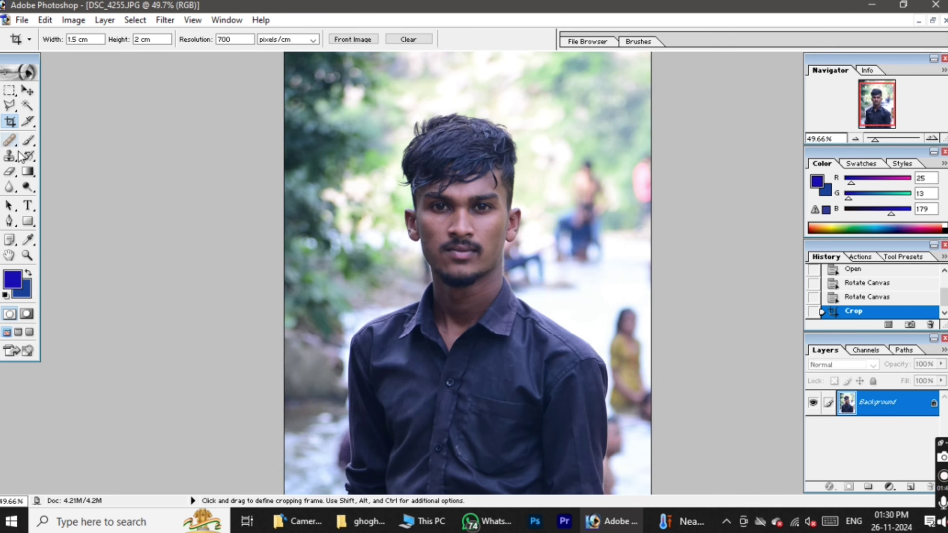
Use the Polygonal Lasso to trace the background left of the man's hair and shoulder
{"action": "left_click", "coordinate": [11, 110]}
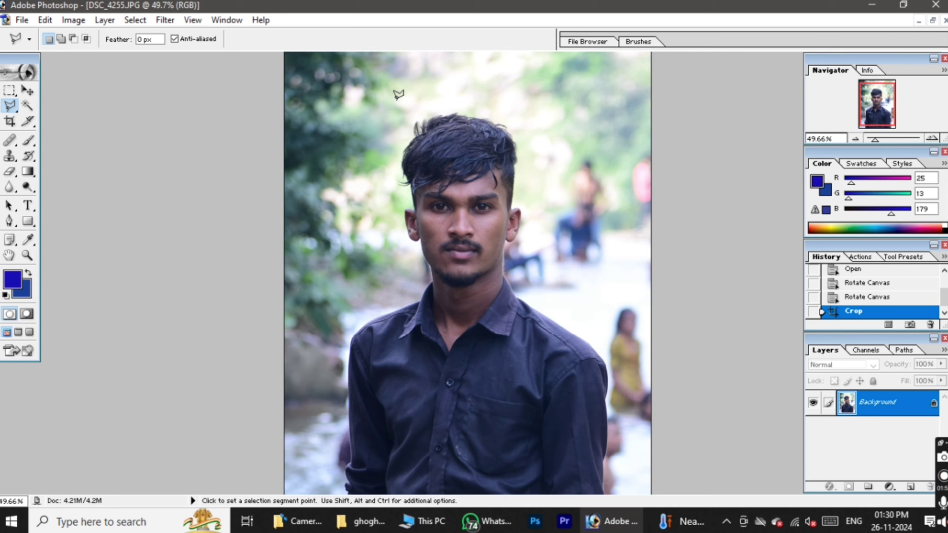
{"action": "scroll", "coordinate": [412, 146], "scroll_direction": "up", "scroll_amount": 3}
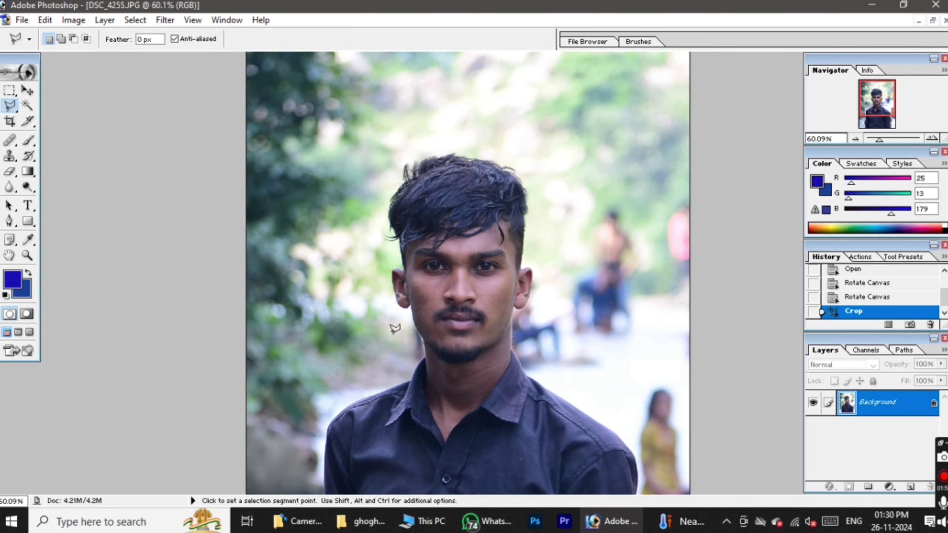
{"action": "left_click", "coordinate": [374, 326]}
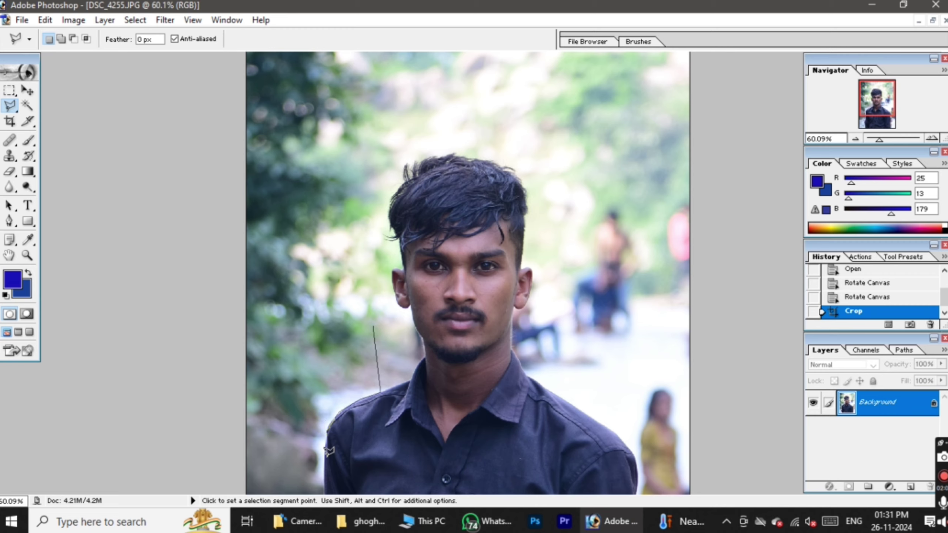
{"action": "scroll", "coordinate": [327, 453], "scroll_direction": "down", "scroll_amount": 5}
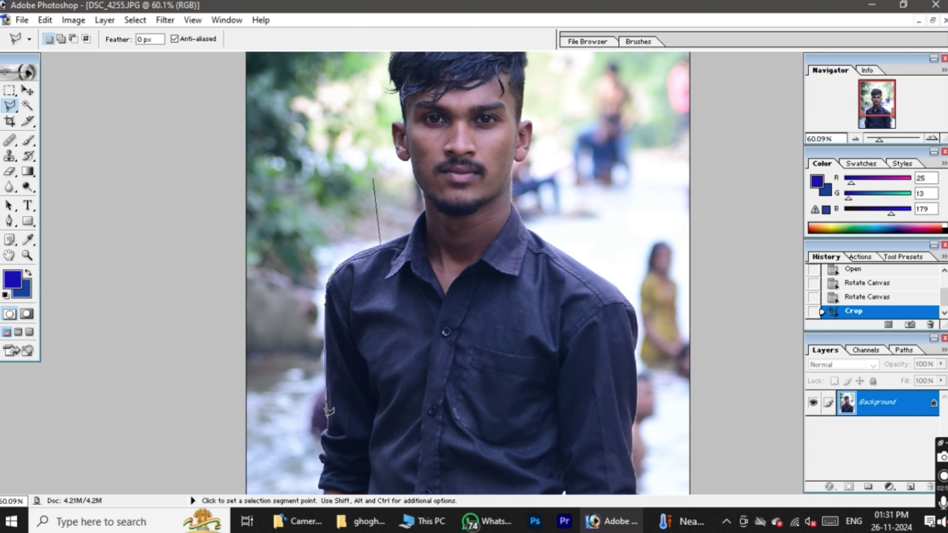
{"action": "left_click", "coordinate": [227, 415]}
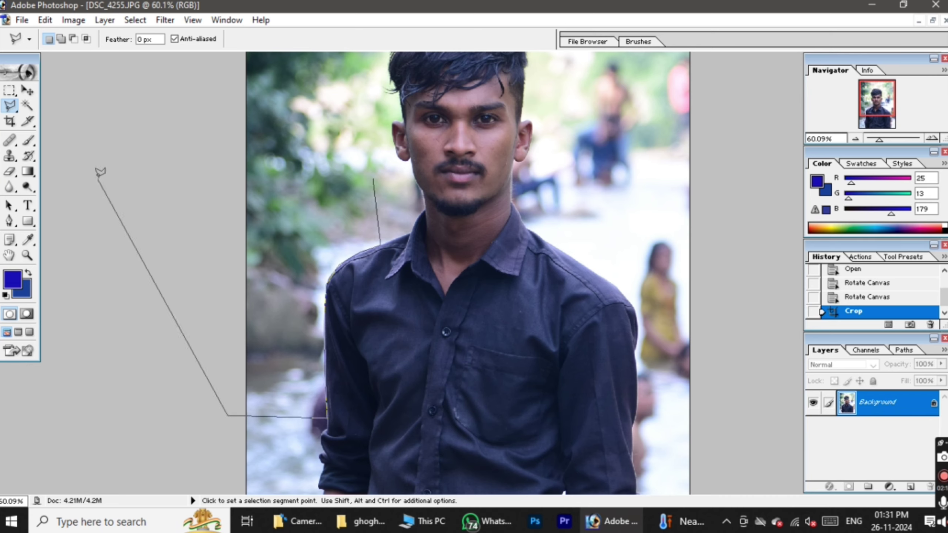
{"action": "left_click", "coordinate": [107, 172]}
{"action": "left_click", "coordinate": [331, 71]}
{"action": "double_click", "coordinate": [361, 151]}
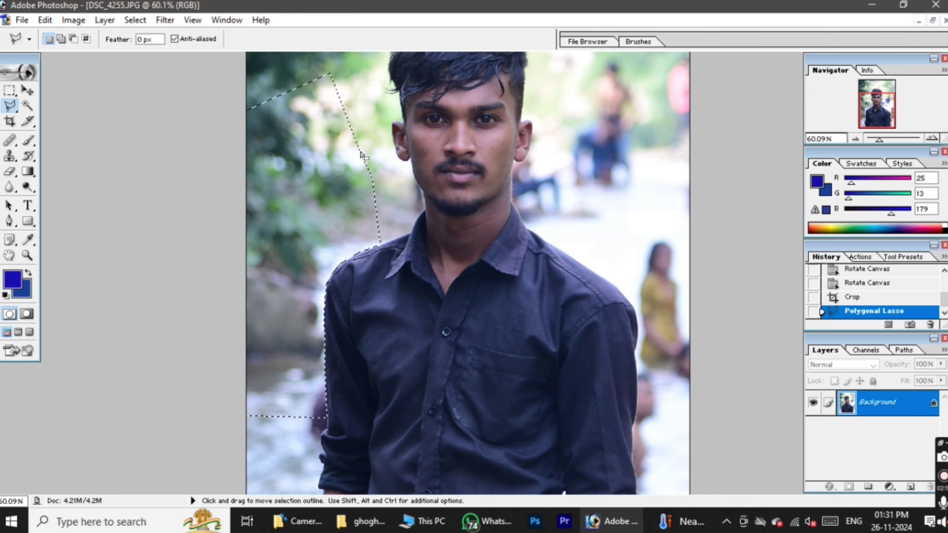
Fill the left selection blue, then outline and clear the lower-left background patch
{"action": "key", "text": "Delete"}
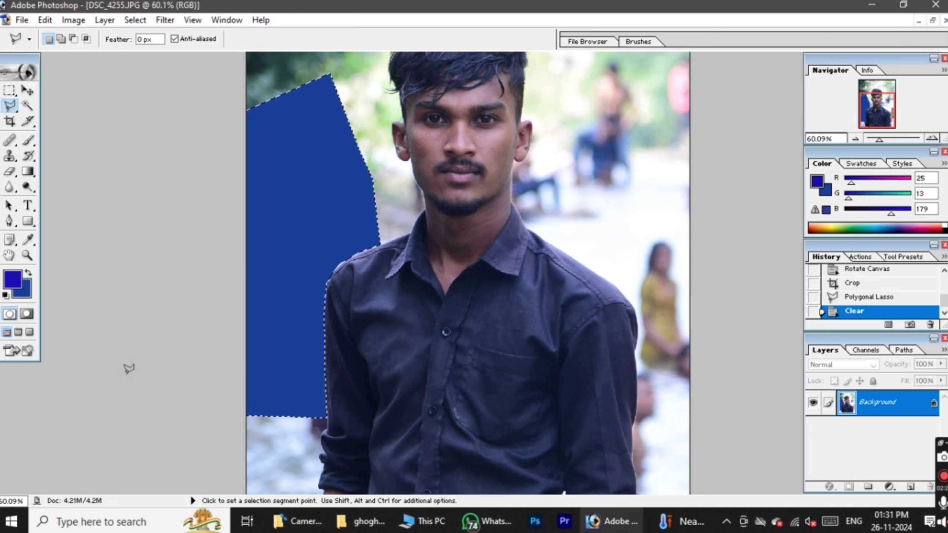
{"action": "left_click", "coordinate": [198, 389]}
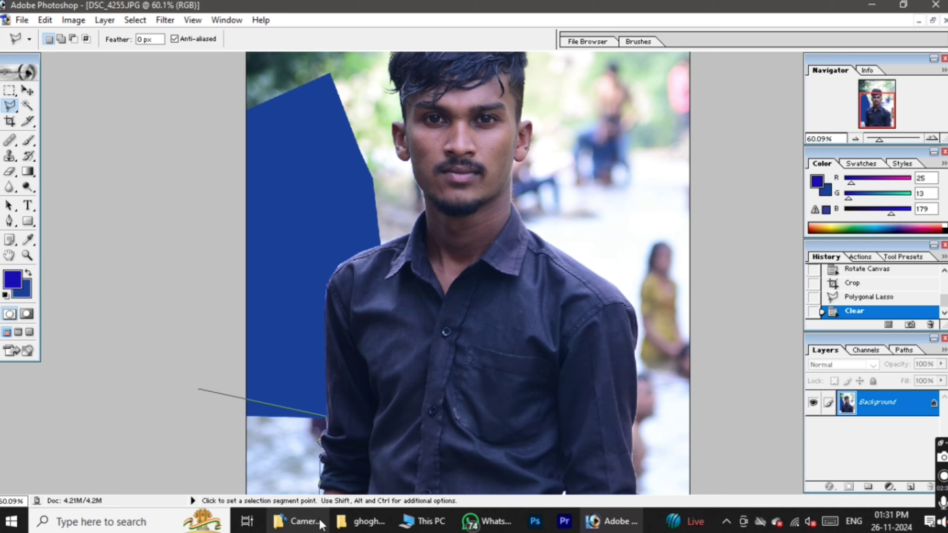
{"action": "left_click", "coordinate": [322, 485]}
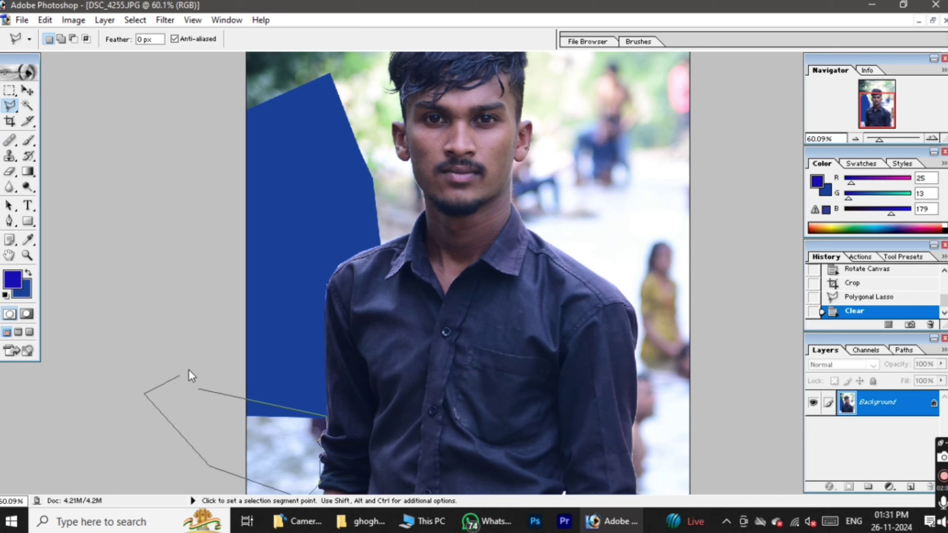
{"action": "double_click", "coordinate": [212, 346]}
{"action": "key", "text": "Delete"}
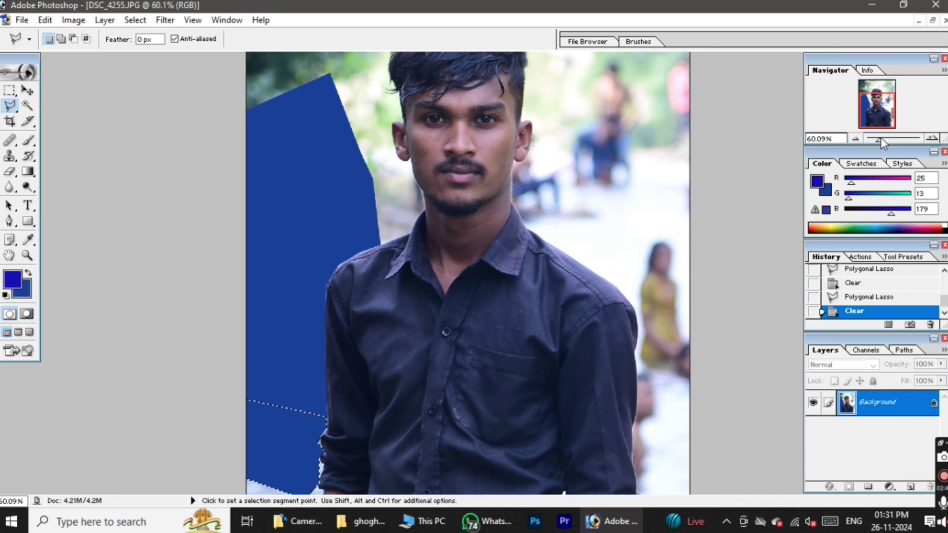
Zoom out and outline the leftover strip along the photo's left edge
{"action": "mouse_move", "coordinate": [879, 138]}
{"action": "left_mouse_down"}
{"action": "mouse_move", "coordinate": [899, 138]}
{"action": "mouse_move", "coordinate": [861, 148]}
{"action": "left_mouse_up"}
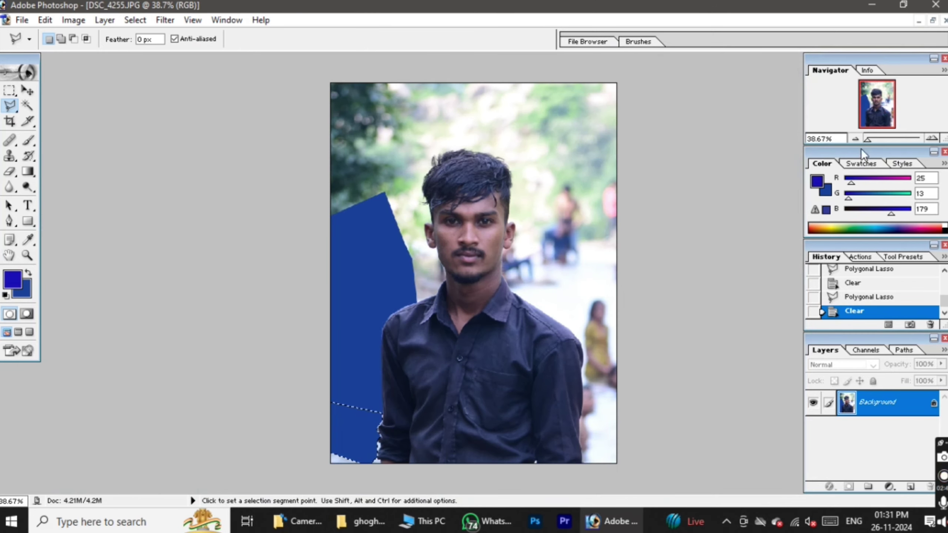
{"action": "left_click", "coordinate": [294, 308]}
{"action": "left_click", "coordinate": [381, 413]}
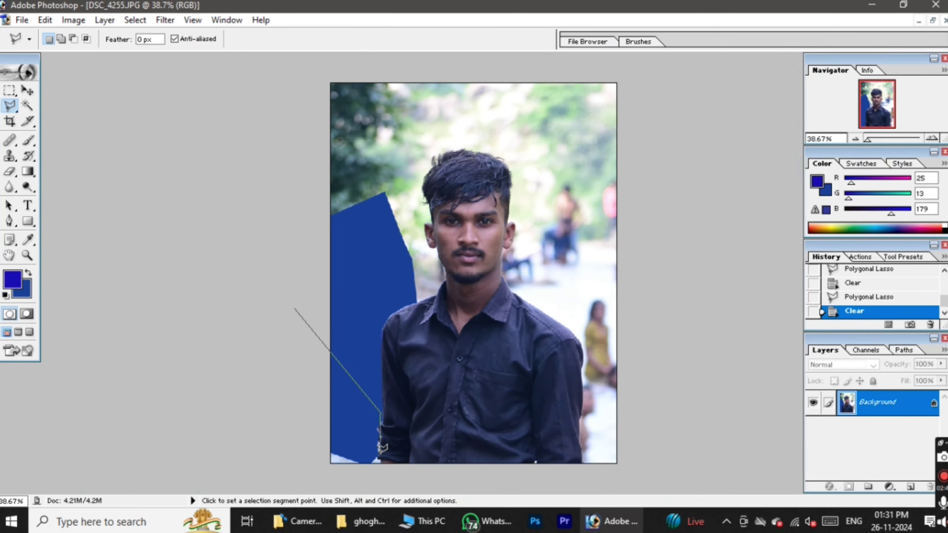
{"action": "left_click", "coordinate": [381, 472]}
{"action": "left_click", "coordinate": [296, 475]}
{"action": "double_click", "coordinate": [250, 368]}
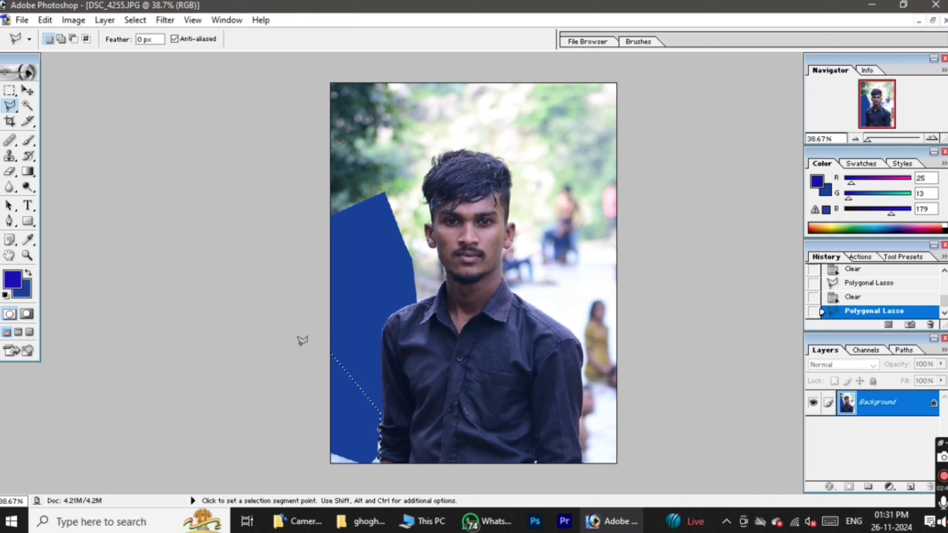
Outline the top-left background patch and clear it to blue
{"action": "left_click", "coordinate": [287, 77]}
{"action": "left_click", "coordinate": [415, 255]}
{"action": "left_click", "coordinate": [414, 51]}
{"action": "double_click", "coordinate": [360, 269]}
{"action": "key", "text": "Delete"}
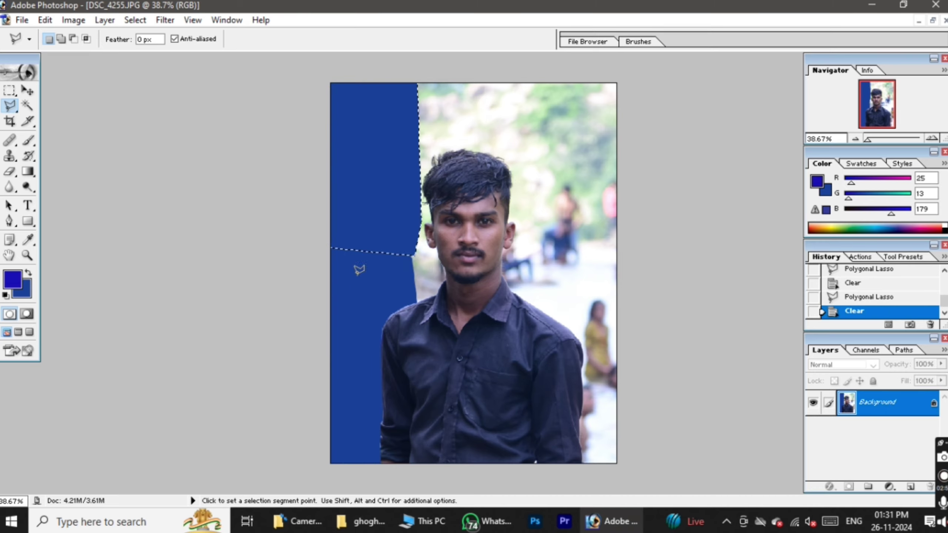
{"action": "scroll", "coordinate": [345, 348], "scroll_direction": "up", "scroll_amount": 2}
Trace the background beside the hair, ear and shirt, fill it blue and deselect
{"action": "scroll", "coordinate": [345, 348], "scroll_direction": "up", "scroll_amount": 1}
{"action": "key", "text": "ctrl+d"}
{"action": "left_click", "coordinate": [266, 125]}
{"action": "left_click", "coordinate": [349, 278]}
{"action": "left_click", "coordinate": [409, 220]}
{"action": "left_click", "coordinate": [534, 237]}
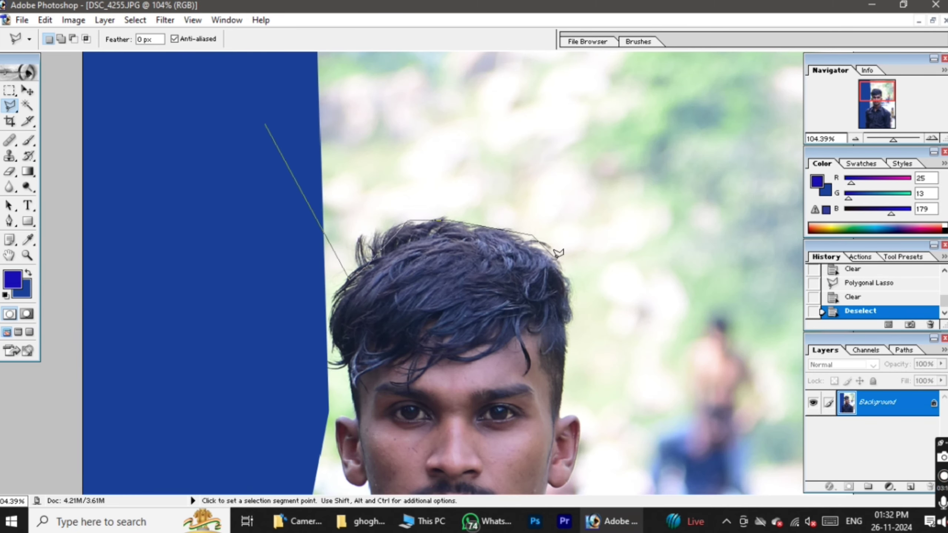
{"action": "left_click", "coordinate": [560, 417]}
{"action": "scroll", "coordinate": [581, 449], "scroll_direction": "down", "scroll_amount": 2}
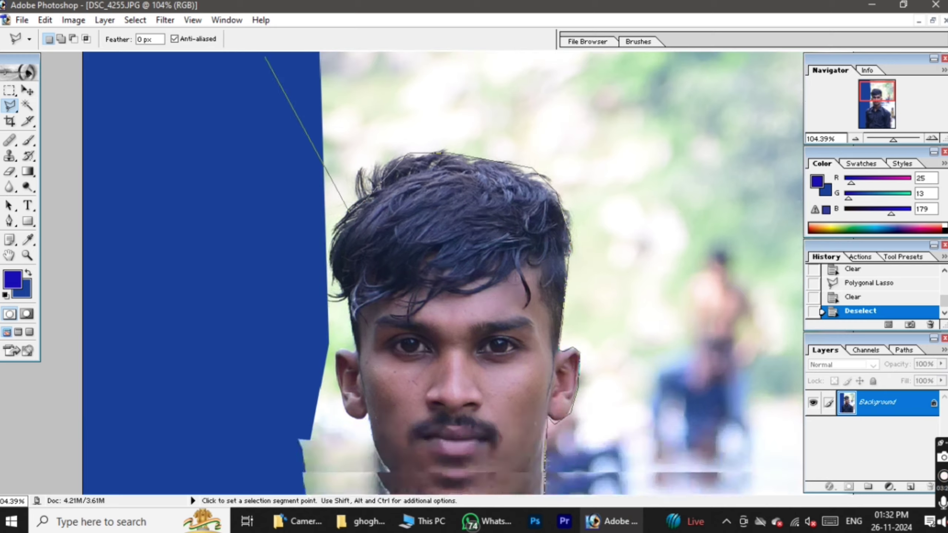
{"action": "scroll", "coordinate": [581, 449], "scroll_direction": "down", "scroll_amount": 1}
{"action": "left_click", "coordinate": [552, 416]}
{"action": "scroll", "coordinate": [603, 470], "scroll_direction": "down", "scroll_amount": 5}
{"action": "double_click", "coordinate": [711, 149]}
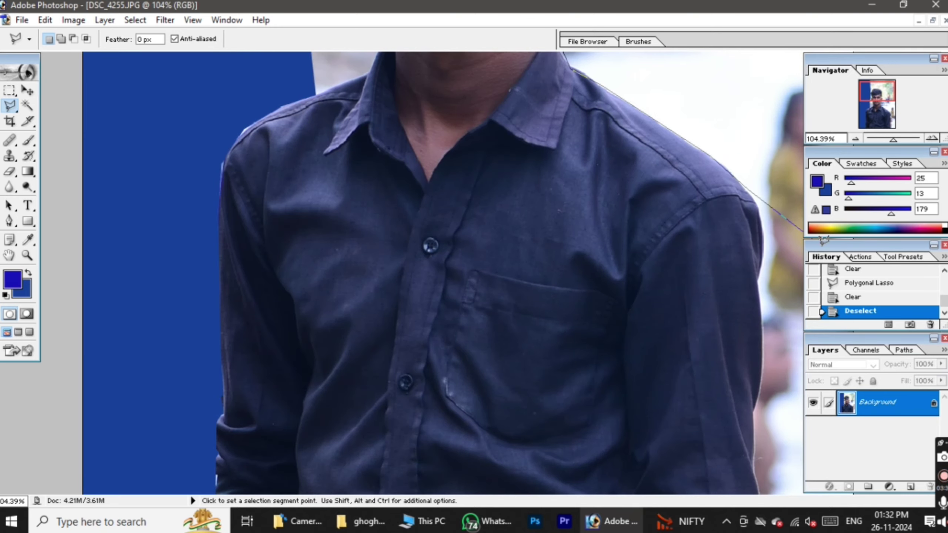
{"action": "scroll", "coordinate": [709, 149], "scroll_direction": "up", "scroll_amount": 8}
{"action": "key", "text": "Delete"}
{"action": "key", "text": "ctrl+d"}
Outline and clear the background patches around the top-right hair to blue
{"action": "left_click", "coordinate": [356, 68]}
{"action": "left_click", "coordinate": [401, 174]}
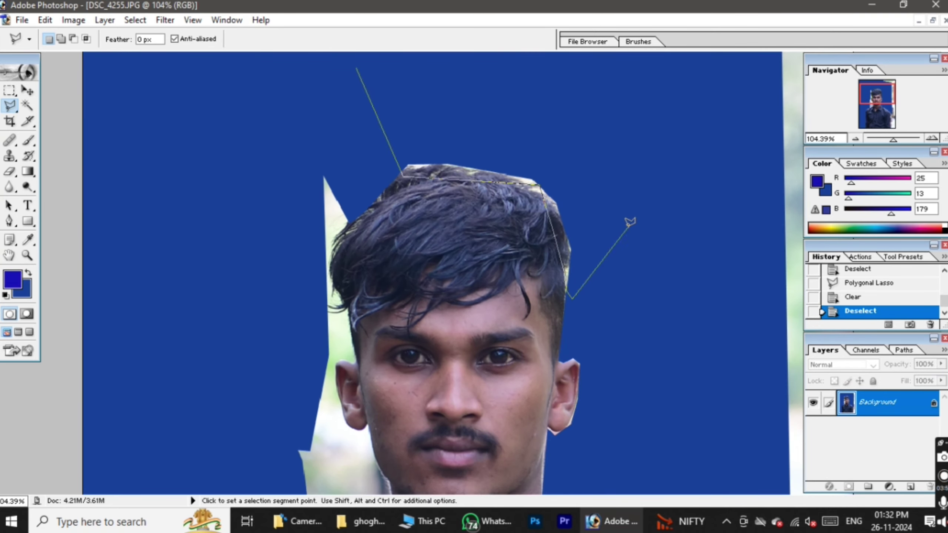
{"action": "double_click", "coordinate": [634, 221]}
{"action": "key", "text": "Delete"}
{"action": "left_click", "coordinate": [565, 213]}
{"action": "double_click", "coordinate": [489, 176]}
{"action": "key", "text": "Delete"}
Outline the area along the hair edge, fill it blue and deselect
{"action": "left_click", "coordinate": [384, 138]}
{"action": "left_click", "coordinate": [315, 284]}
{"action": "left_click", "coordinate": [335, 284]}
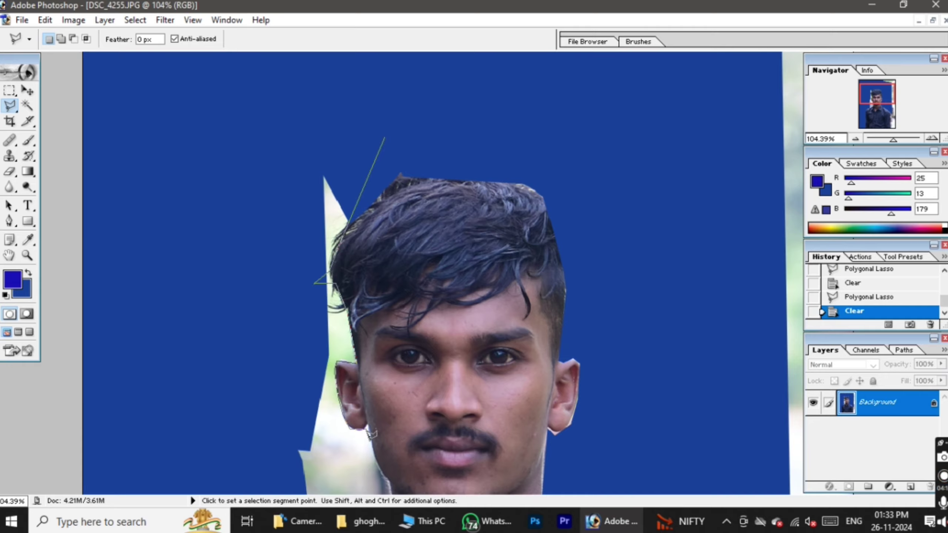
{"action": "scroll", "coordinate": [371, 433], "scroll_direction": "down", "scroll_amount": 10}
{"action": "double_click", "coordinate": [279, 158]}
{"action": "scroll", "coordinate": [279, 159], "scroll_direction": "up", "scroll_amount": 9}
{"action": "key", "text": "Delete"}
{"action": "key", "text": "ctrl+d"}
Clear the grey patches beside the ear and along the jaw to blue
{"action": "left_click", "coordinate": [295, 246]}
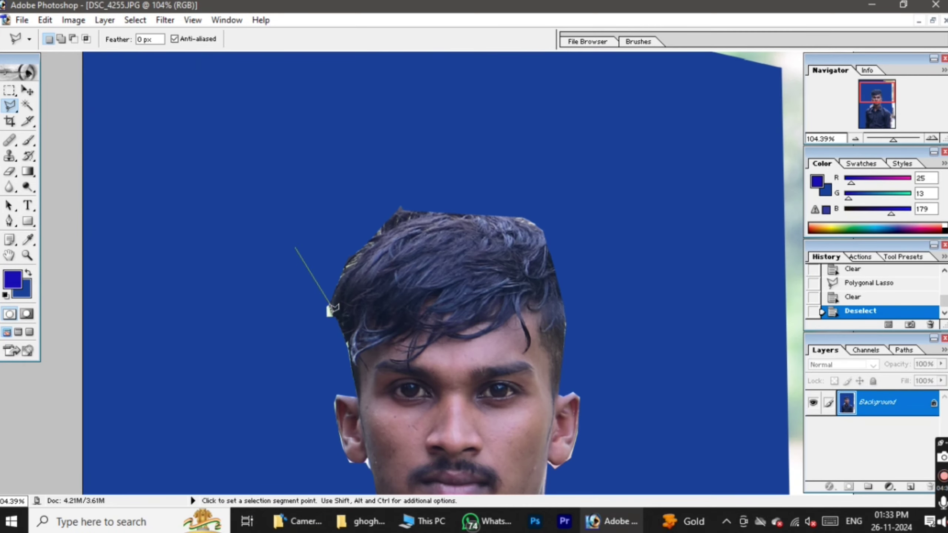
{"action": "double_click", "coordinate": [334, 308]}
{"action": "key", "text": "Delete"}
{"action": "scroll", "coordinate": [334, 308], "scroll_direction": "down", "scroll_amount": 5}
{"action": "left_click", "coordinate": [268, 250]}
{"action": "left_click", "coordinate": [353, 305]}
{"action": "left_click", "coordinate": [390, 388]}
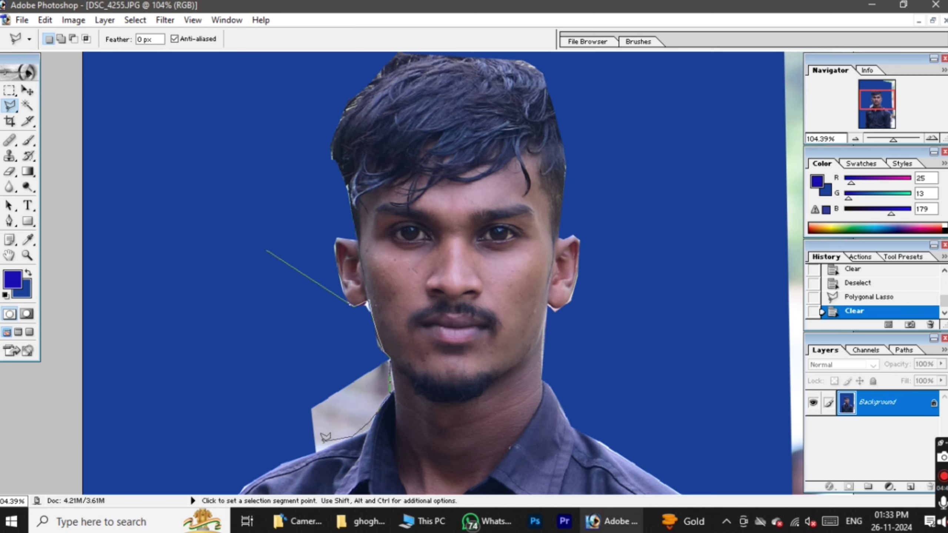
{"action": "double_click", "coordinate": [324, 437]}
{"action": "key", "text": "Delete"}
{"action": "key", "text": "ctrl+d"}
{"action": "left_click", "coordinate": [339, 358]}
{"action": "left_click", "coordinate": [391, 360]}
{"action": "left_click", "coordinate": [393, 393]}
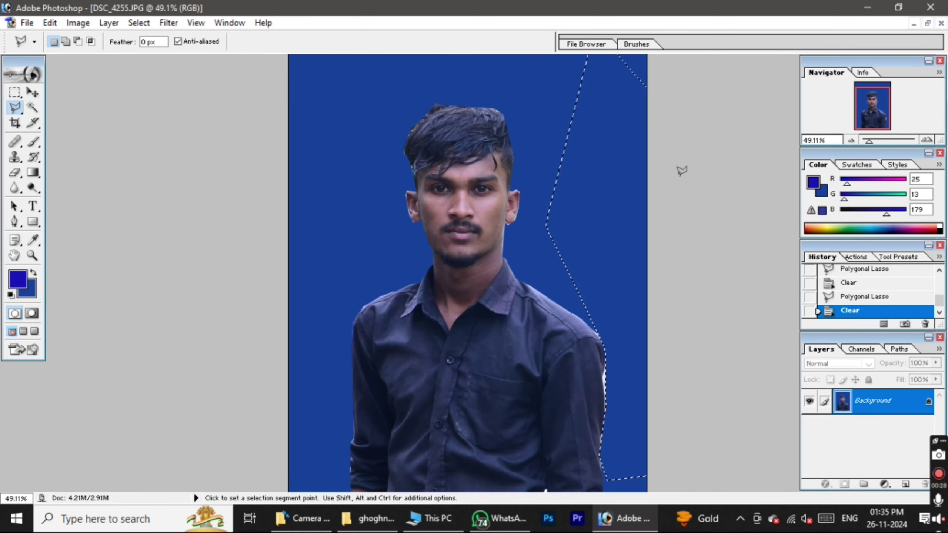
Outline the strip right of the shirt, adjust the zoom and deselect
{"action": "left_click", "coordinate": [678, 180]}
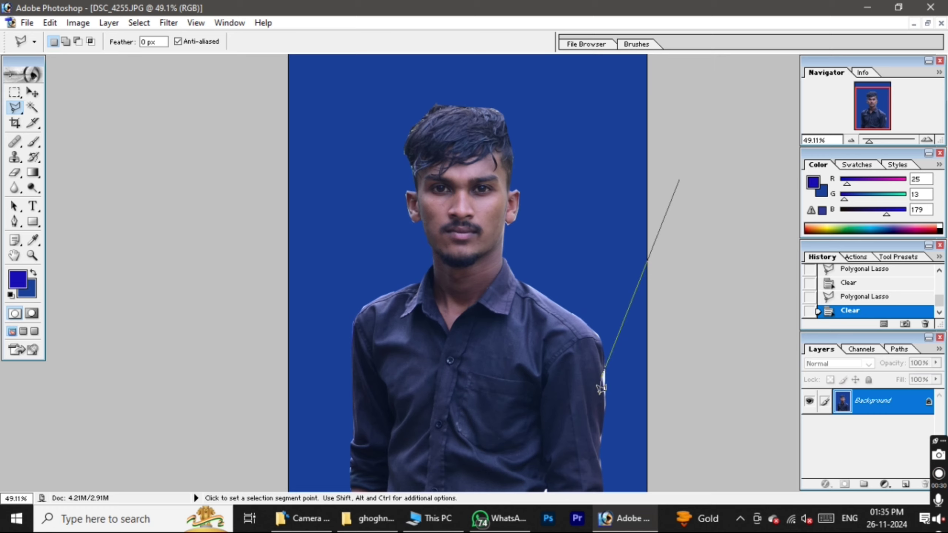
{"action": "left_click", "coordinate": [802, 397]}
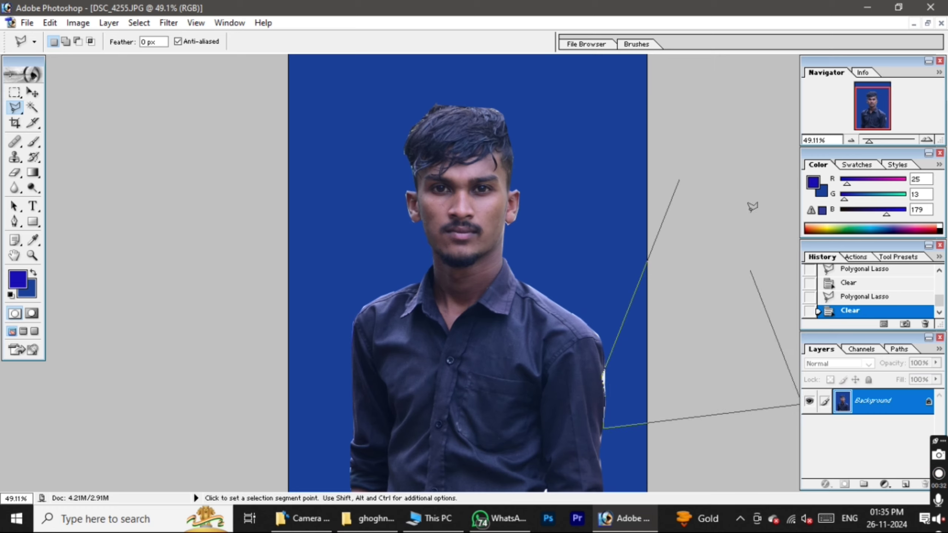
{"action": "left_click", "coordinate": [745, 99]}
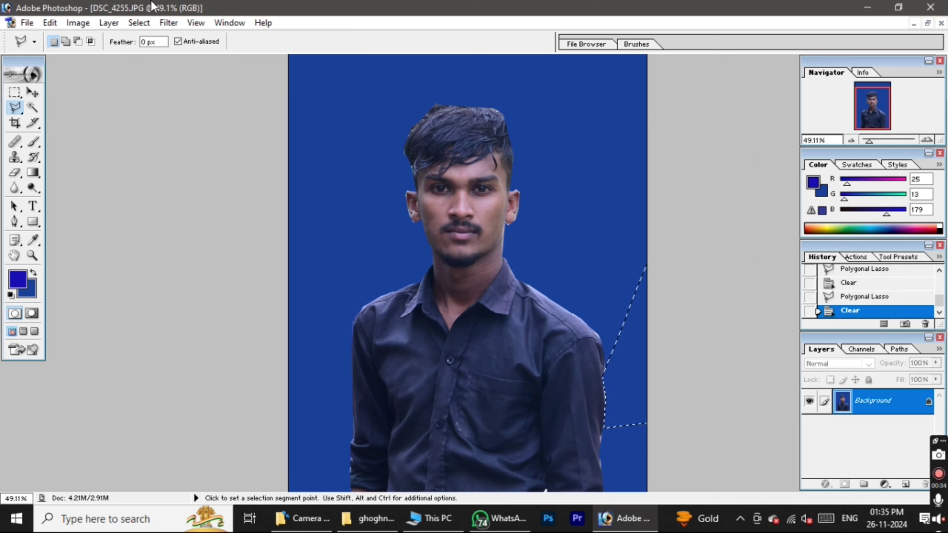
{"action": "scroll", "coordinate": [377, 253], "scroll_direction": "up", "scroll_amount": 2}
{"action": "scroll", "coordinate": [381, 252], "scroll_direction": "down", "scroll_amount": 2}
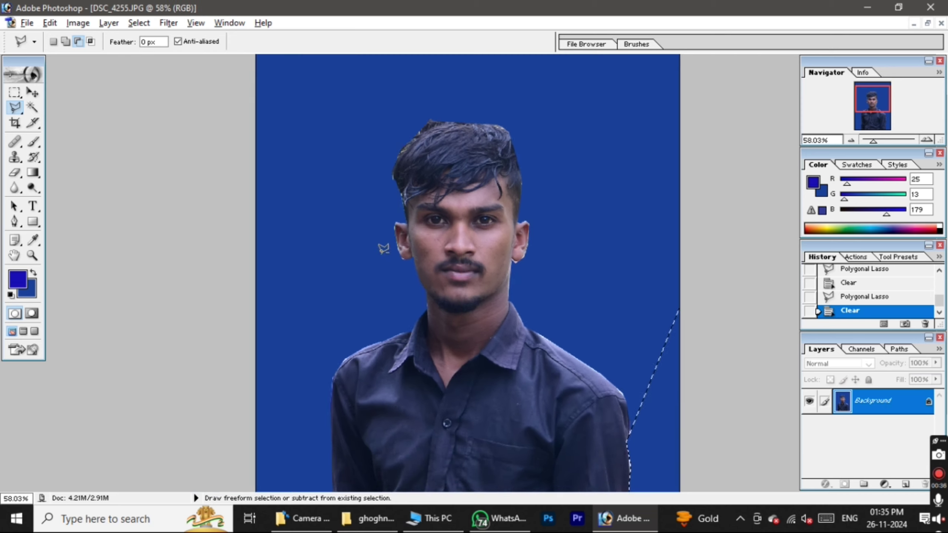
{"action": "scroll", "coordinate": [381, 253], "scroll_direction": "down", "scroll_amount": 2}
{"action": "scroll", "coordinate": [466, 275], "scroll_direction": "up", "scroll_amount": 1}
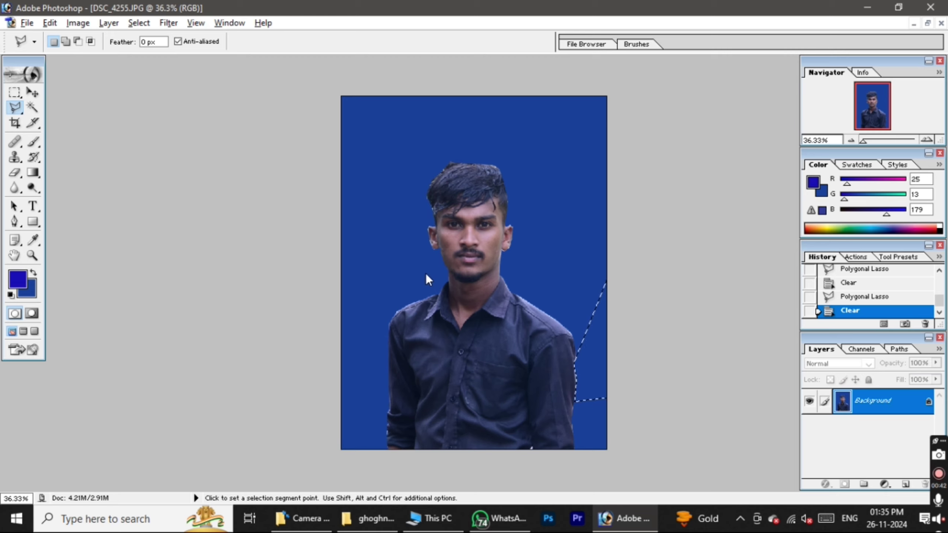
{"action": "left_click", "coordinate": [548, 182]}
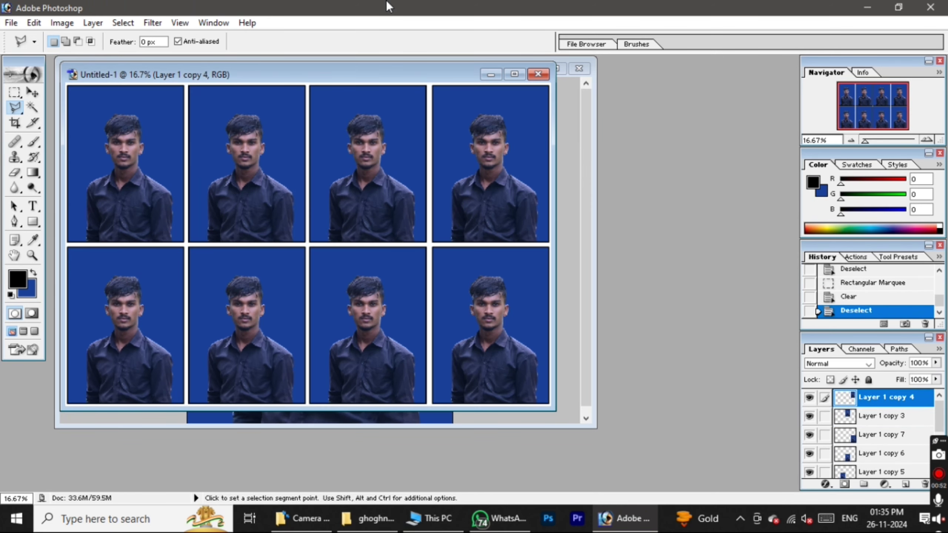
Maximize the Untitled-1 sheet to show all eight portraits in two rows of four
{"action": "left_click", "coordinate": [515, 74]}
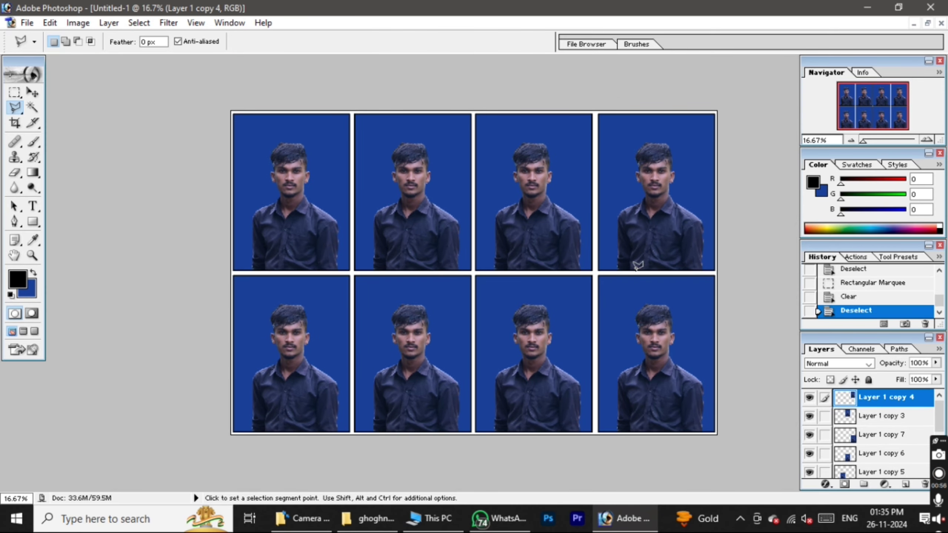
{"action": "left_click", "coordinate": [50, 22]}
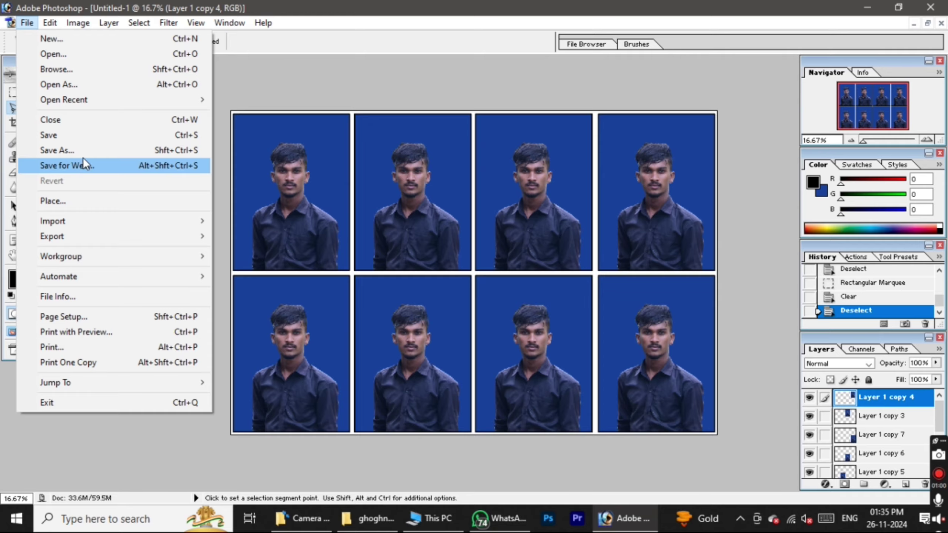
Save the portrait sheet to the Desktop as JPEG 'Untitled-1 copy.jpg' at Maximum quality 12
{"action": "left_click", "coordinate": [83, 154]}
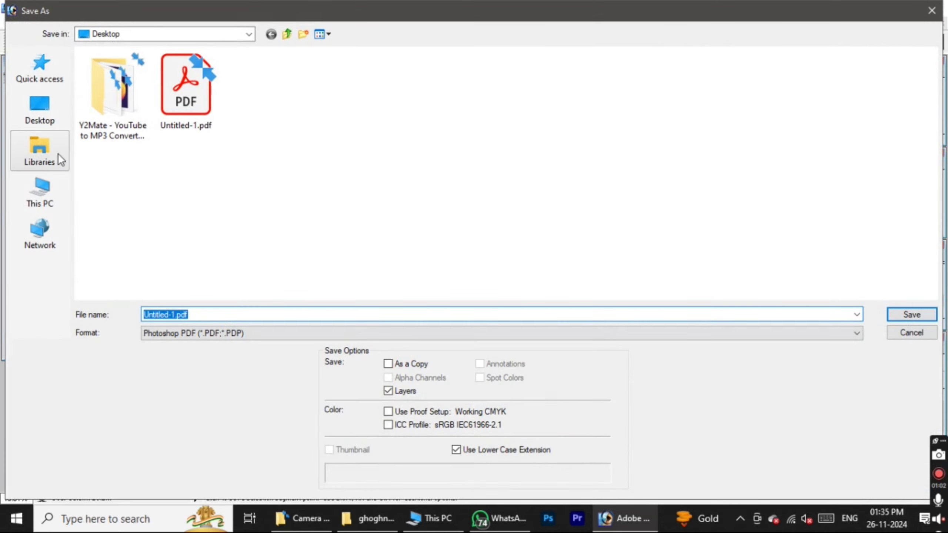
{"action": "left_click", "coordinate": [40, 109]}
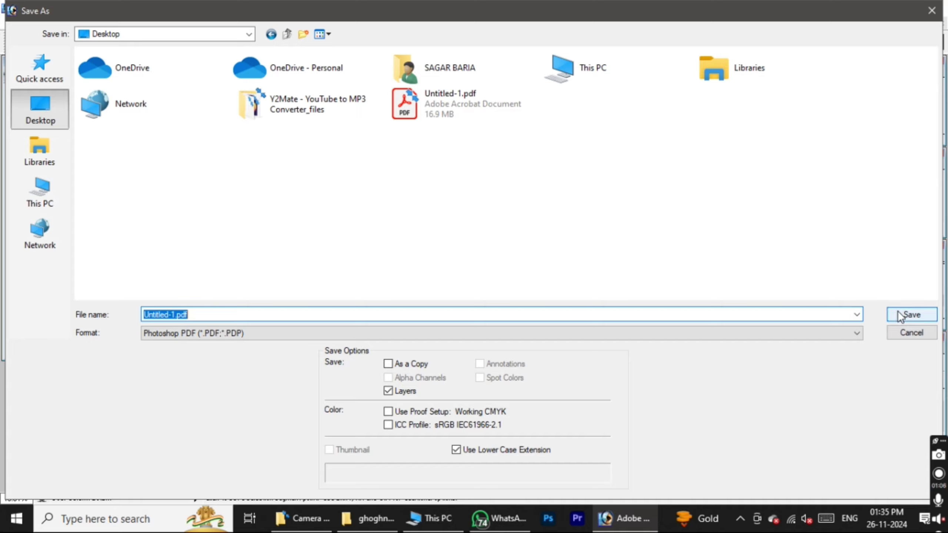
{"action": "left_click", "coordinate": [828, 331]}
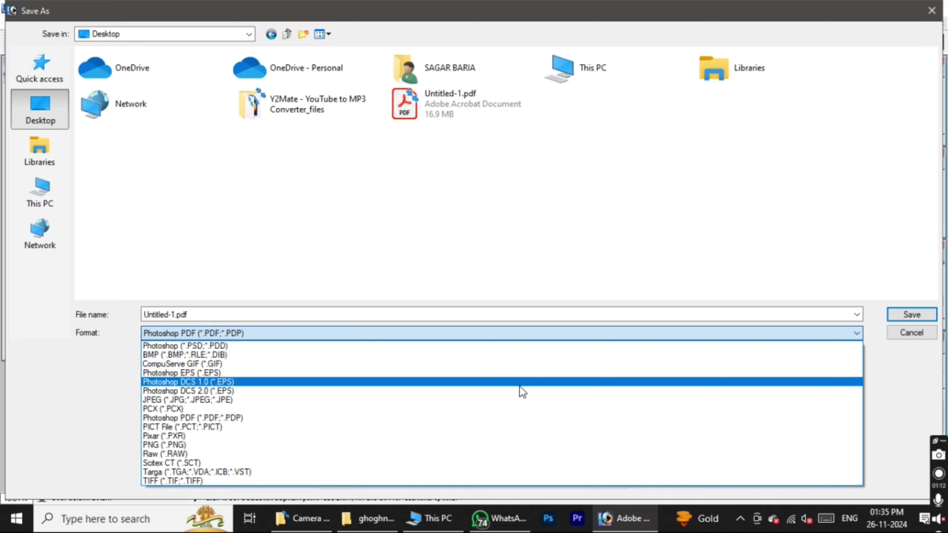
{"action": "left_click", "coordinate": [507, 399]}
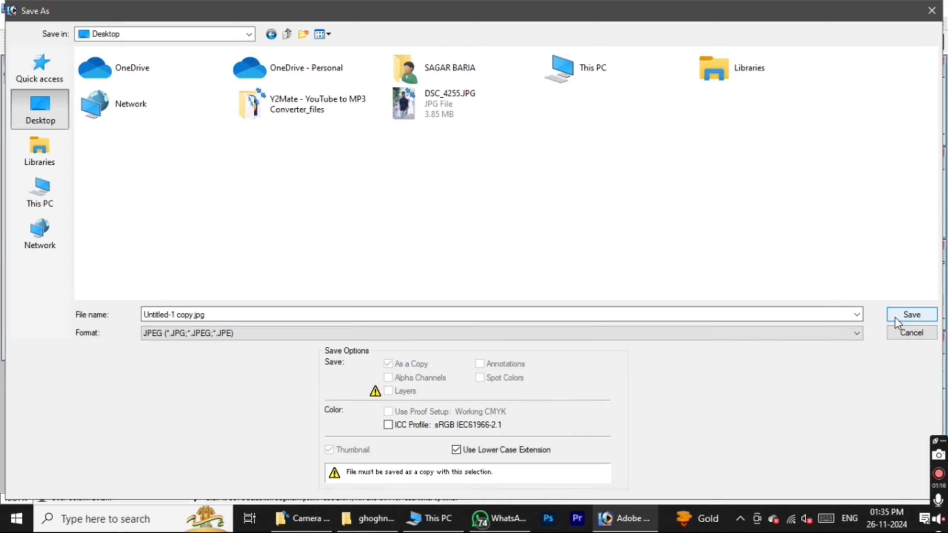
{"action": "left_click", "coordinate": [911, 315]}
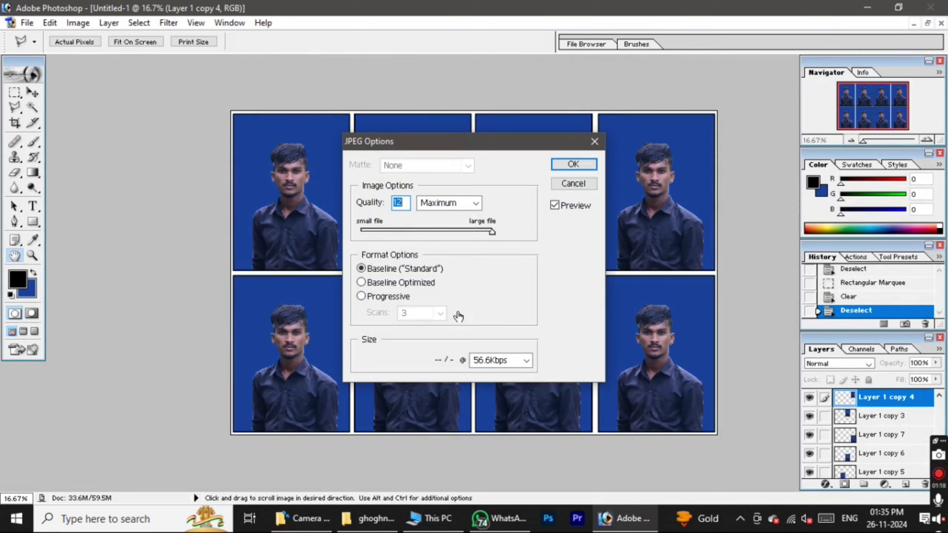
{"action": "left_click", "coordinate": [568, 164]}
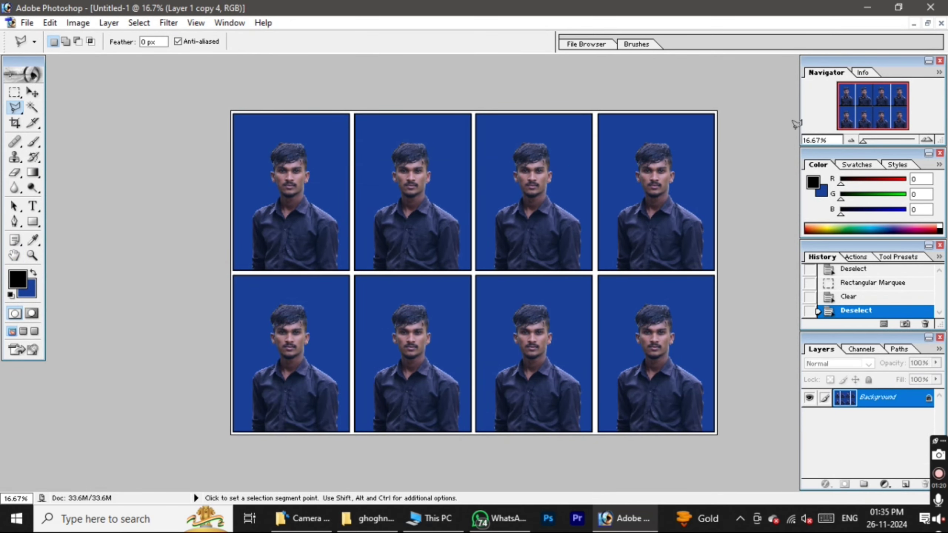
View the 4200 x 2800 Untitled-1 copy.jpg with all eight portraits in Picasa Photo Viewer, then close it
{"action": "left_click", "coordinate": [867, 8]}
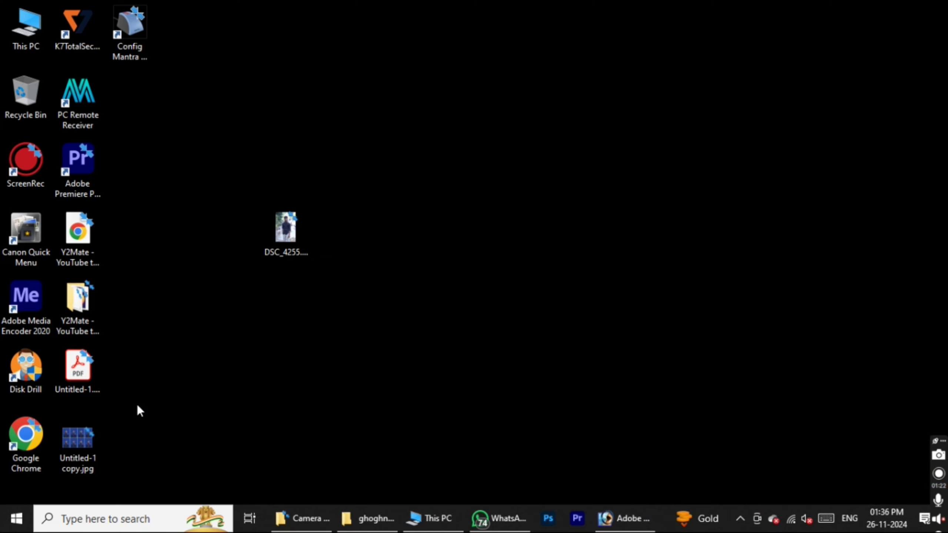
{"action": "double_click", "coordinate": [85, 451]}
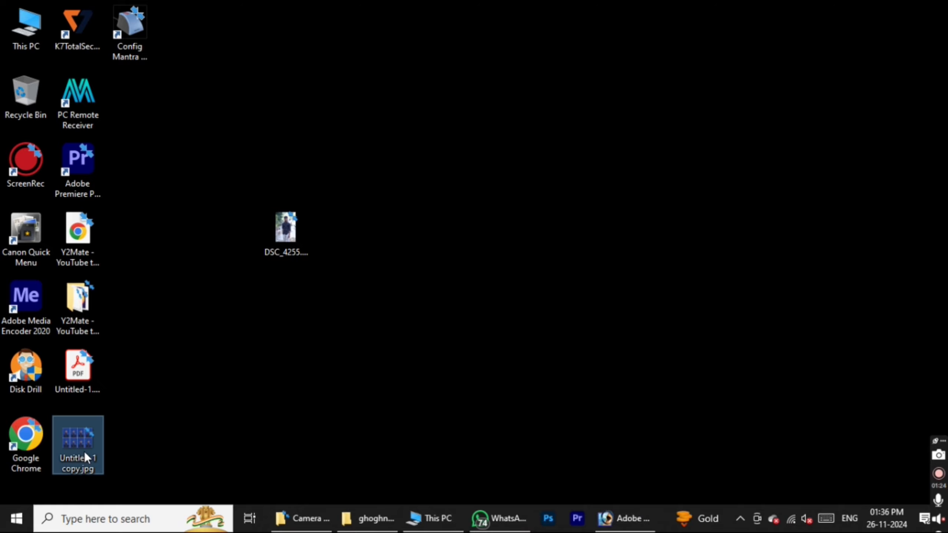
{"action": "scroll", "coordinate": [483, 237], "scroll_direction": "up", "scroll_amount": 1}
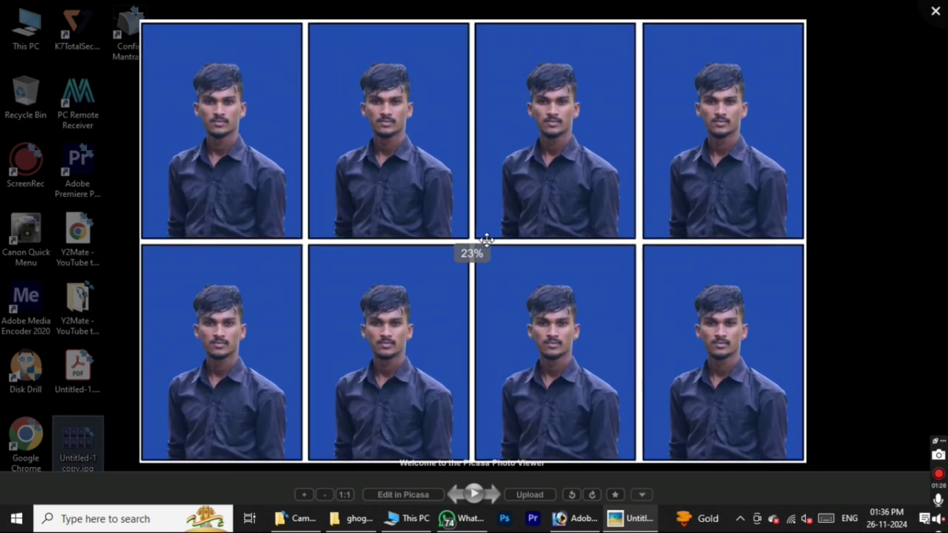
{"action": "scroll", "coordinate": [482, 237], "scroll_direction": "up", "scroll_amount": 2}
{"action": "scroll", "coordinate": [485, 240], "scroll_direction": "down", "scroll_amount": 3}
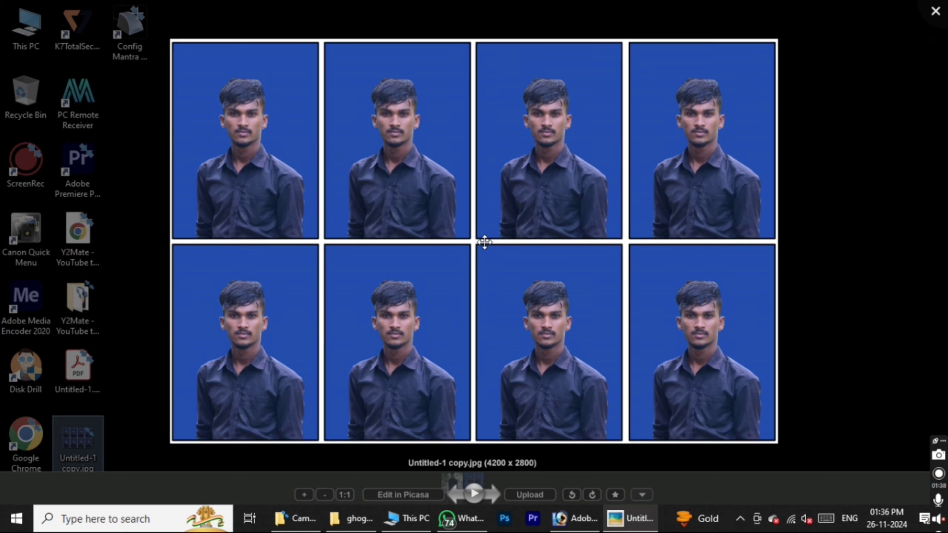
{"action": "mouse_move", "coordinate": [463, 481]}
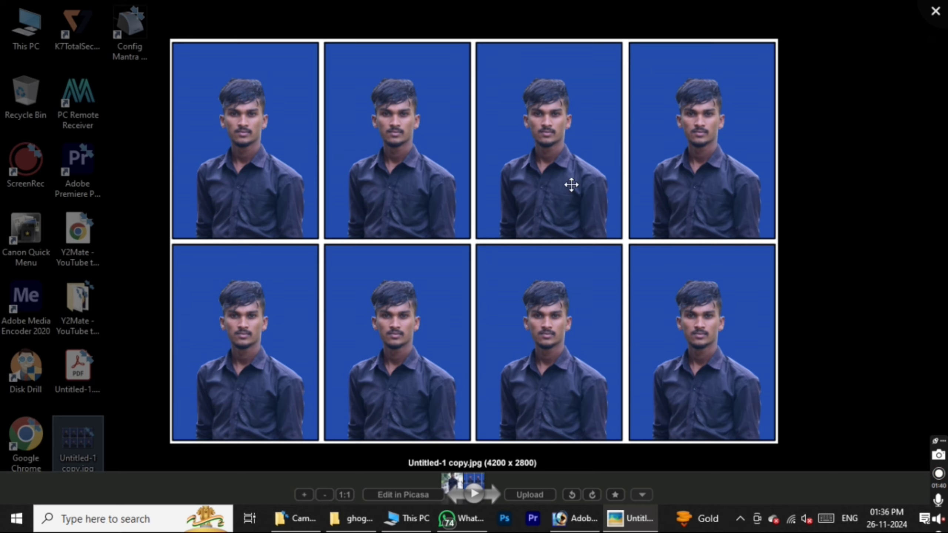
{"action": "left_click", "coordinate": [935, 11]}
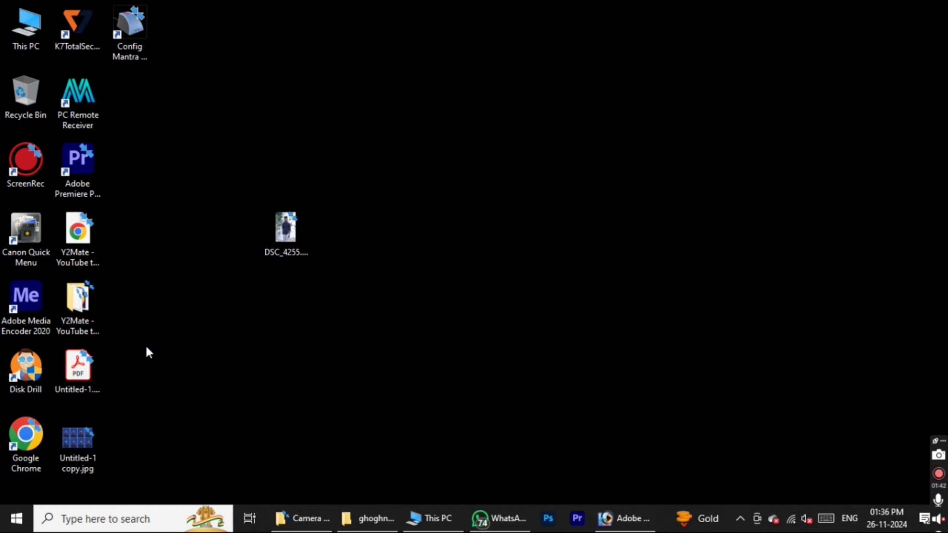